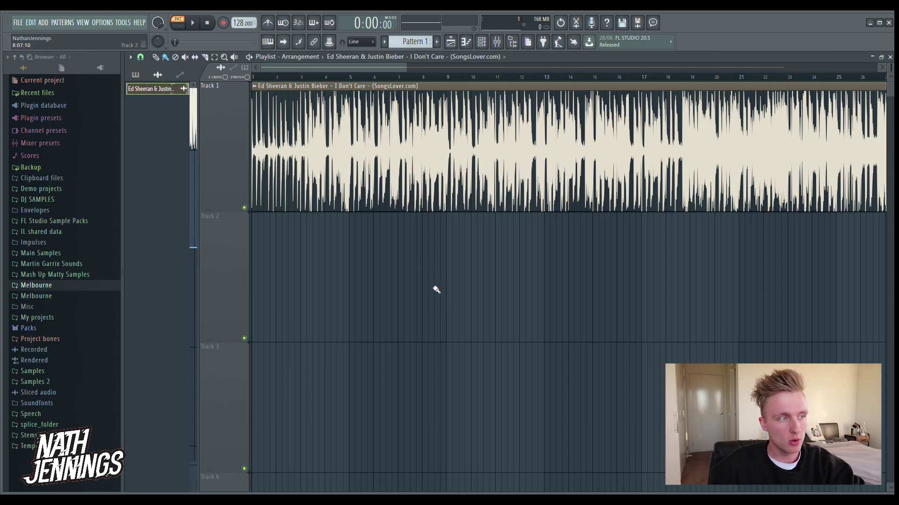
Open the song sample's channel settings and route it to its own empty mixer insert.
double_click(390, 180)
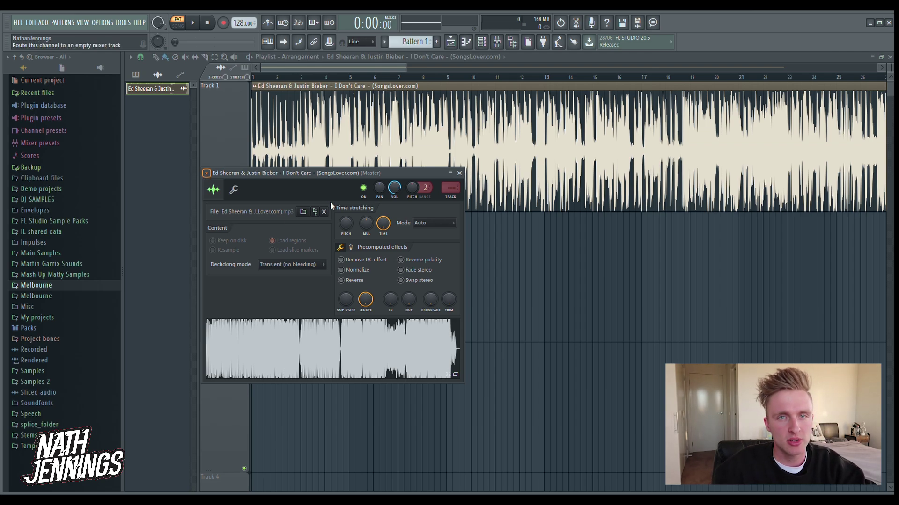
key(ctrl+l)
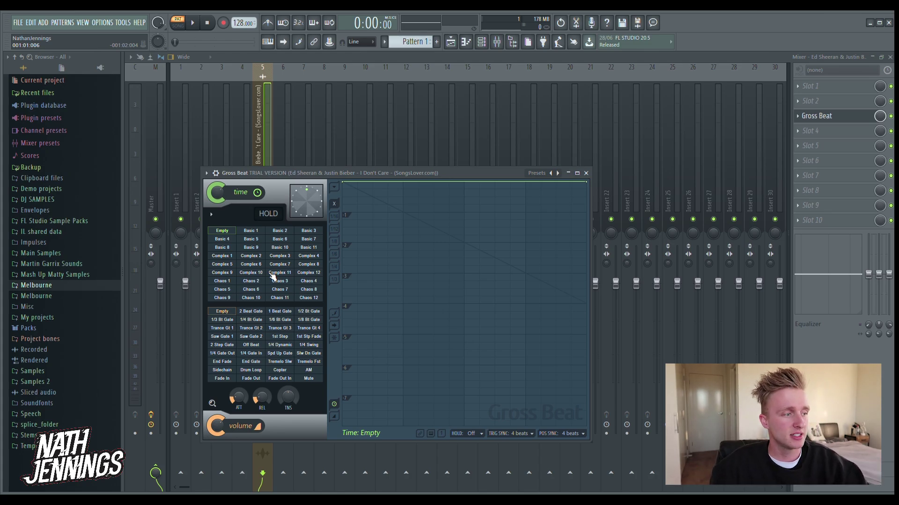
Apply Gross Beat's Sidechain volume preset and reset all four curves to linear ramps.
click(232, 371)
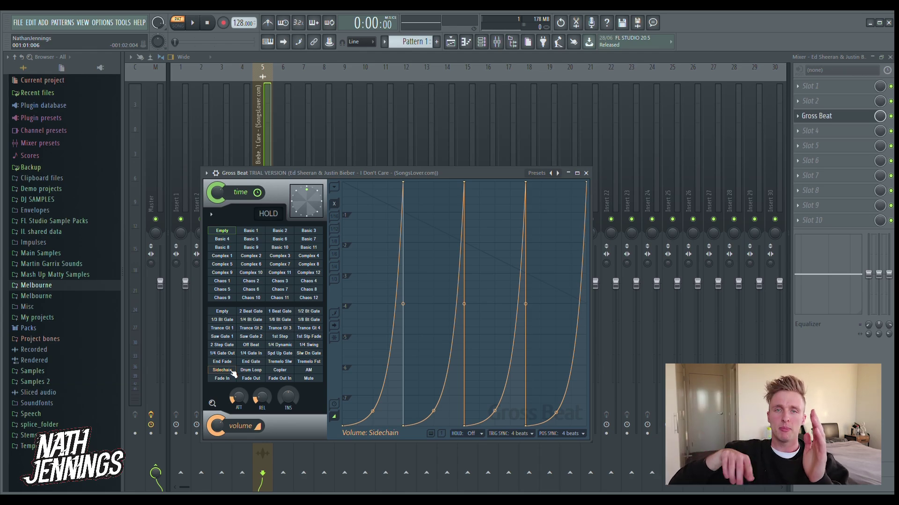
right_click(373, 411)
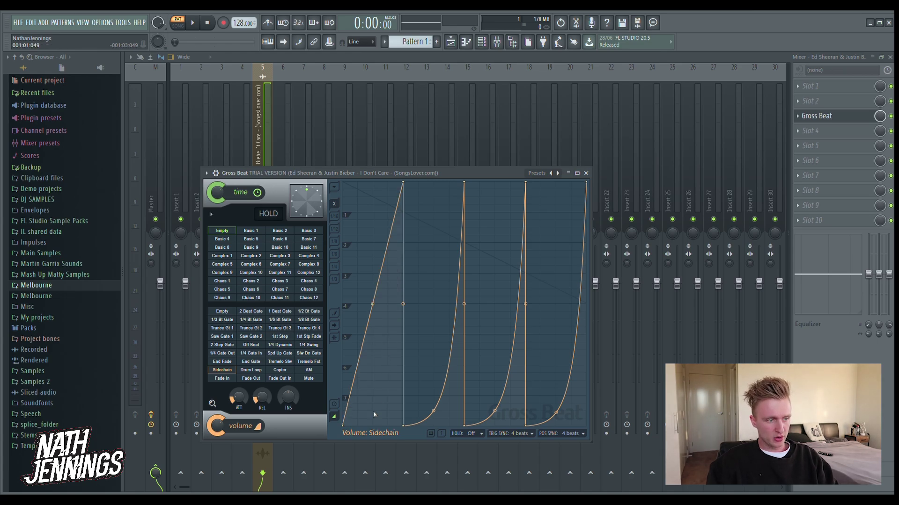
right_click(435, 412)
right_click(496, 411)
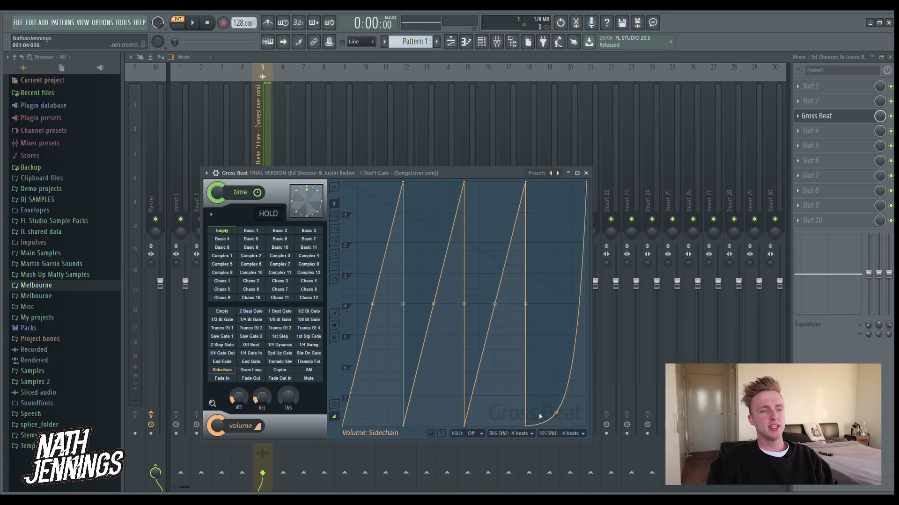
right_click(556, 413)
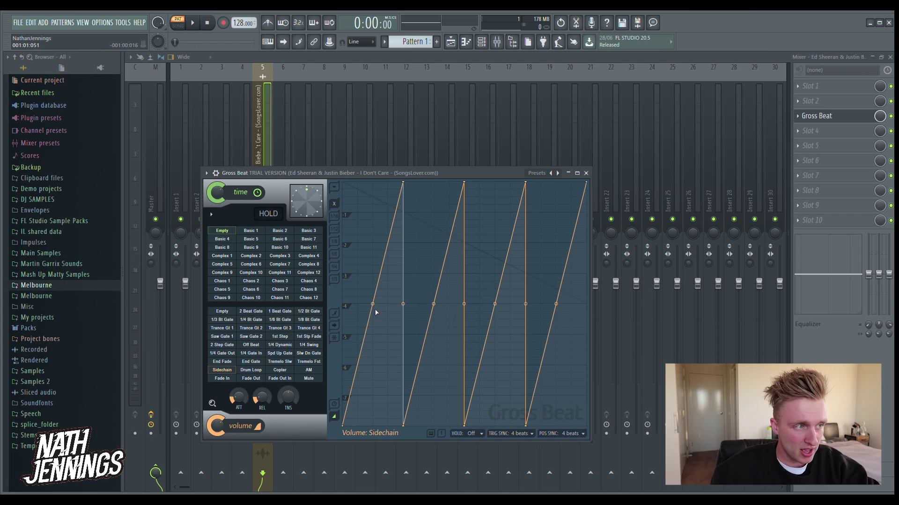
Bring back the playlist, switch from PAT to SONG mode, and play the song once.
click(451, 42)
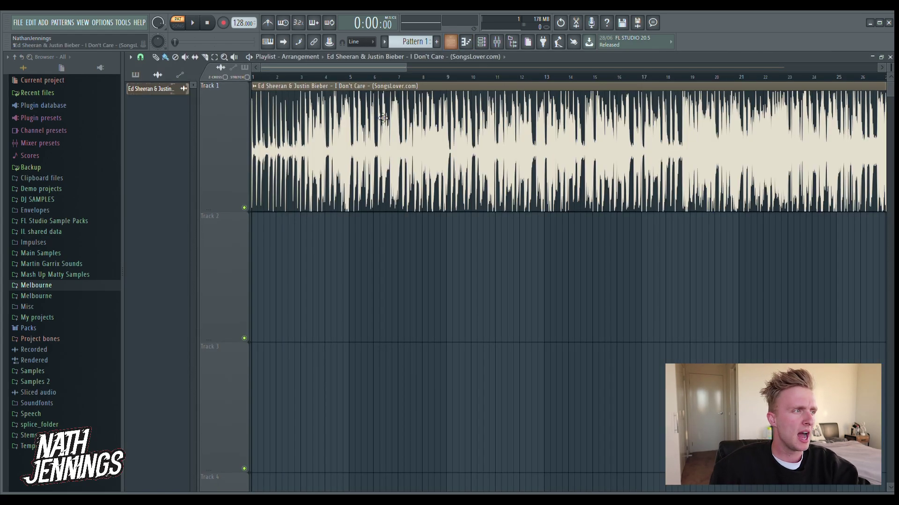
click(178, 24)
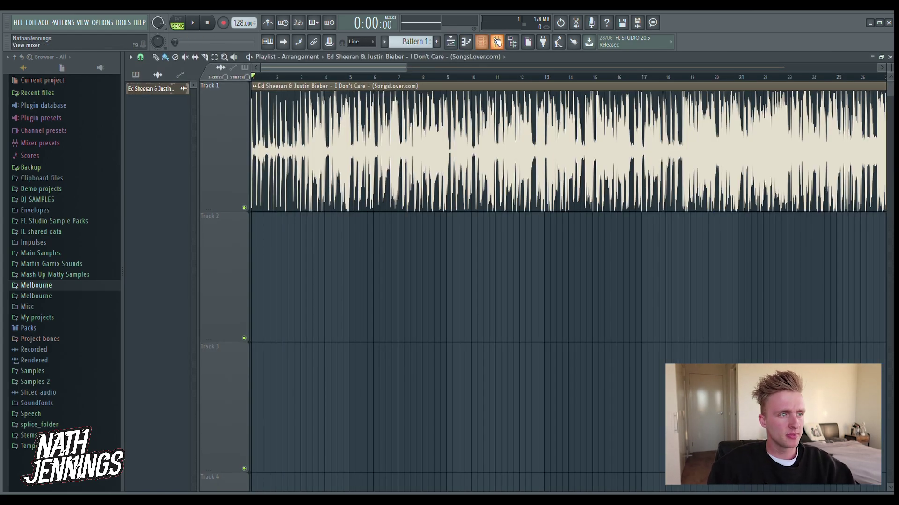
key(space)
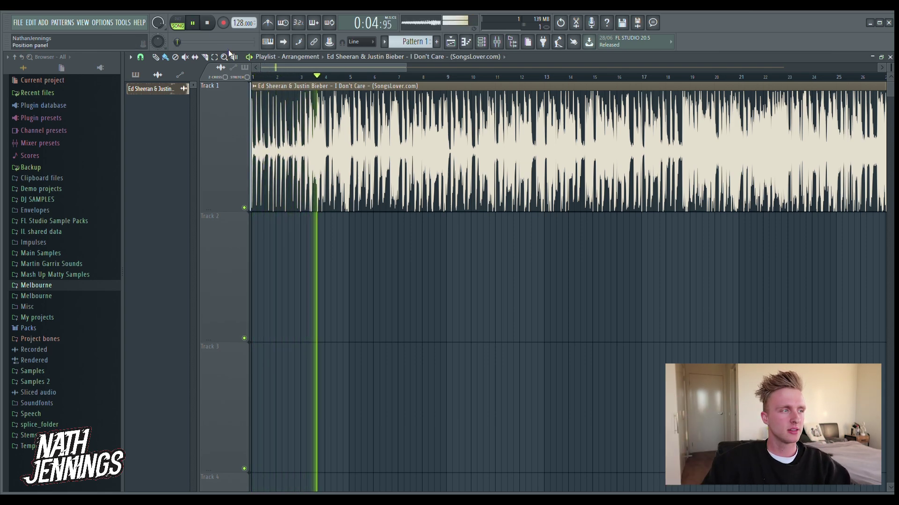
key(space)
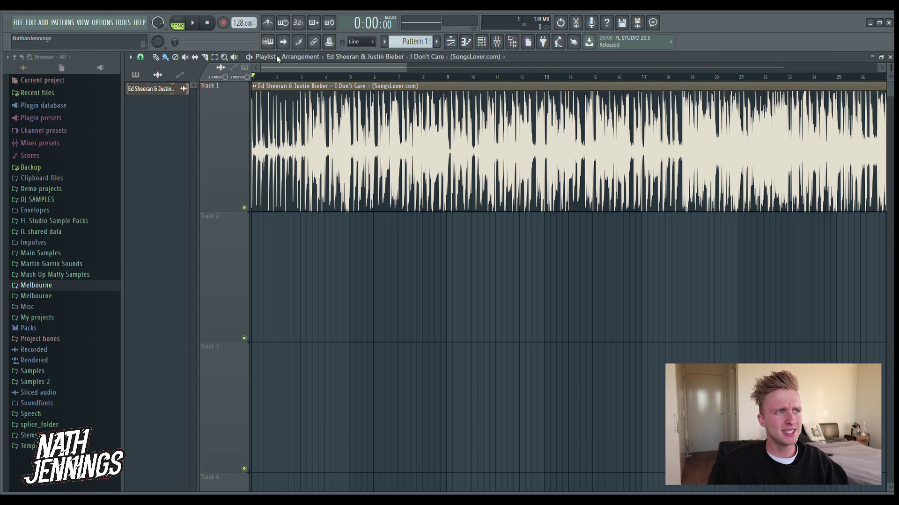
From the mixer, create an automation clip for Gross Beat's Mix level, shown on Track 2.
click(496, 41)
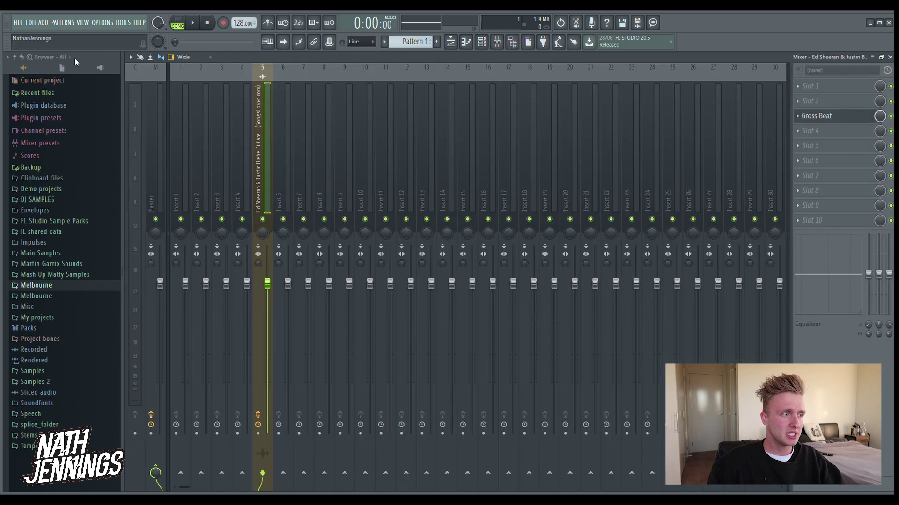
right_click(879, 117)
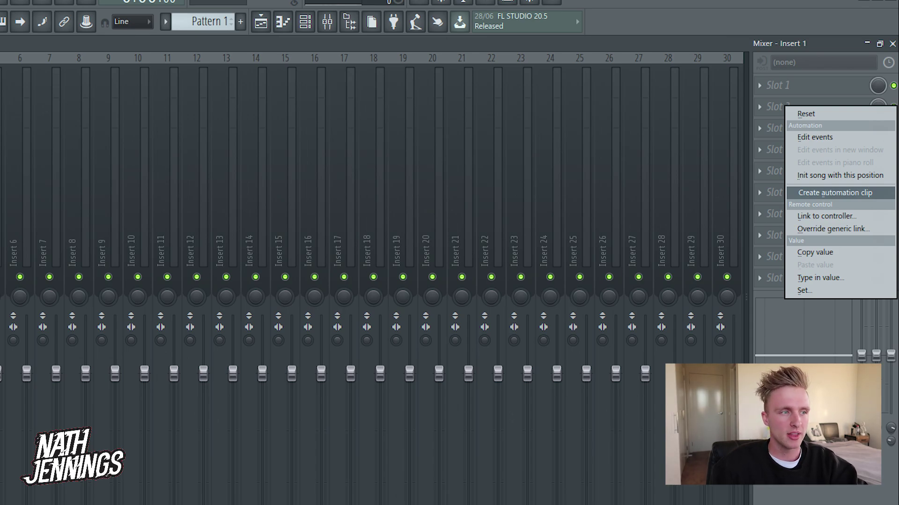
click(835, 192)
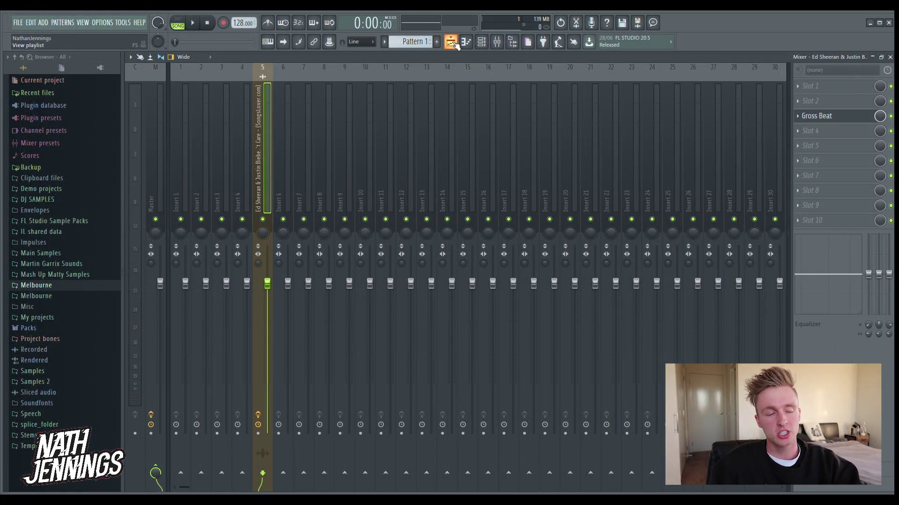
click(452, 43)
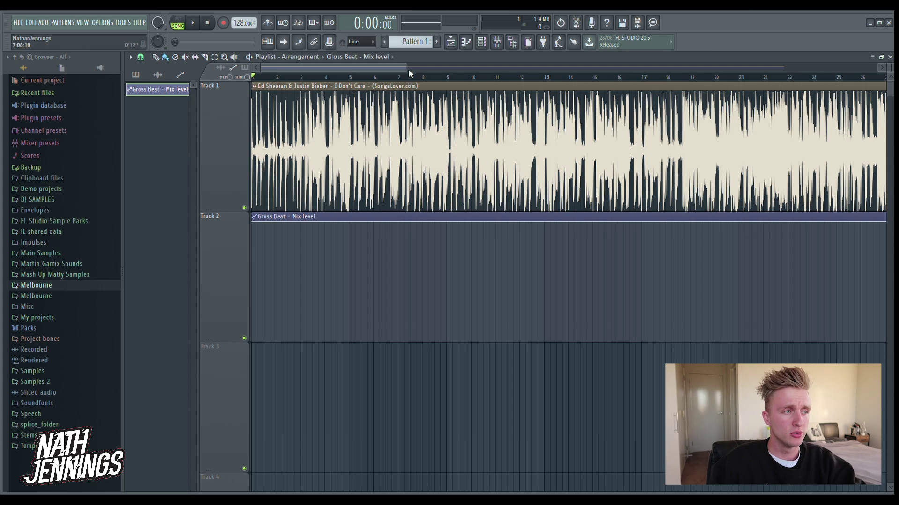
Shape the Mix level automation: zero at the start, full-level point, square dip, rising ramp.
drag(408, 69, 688, 69)
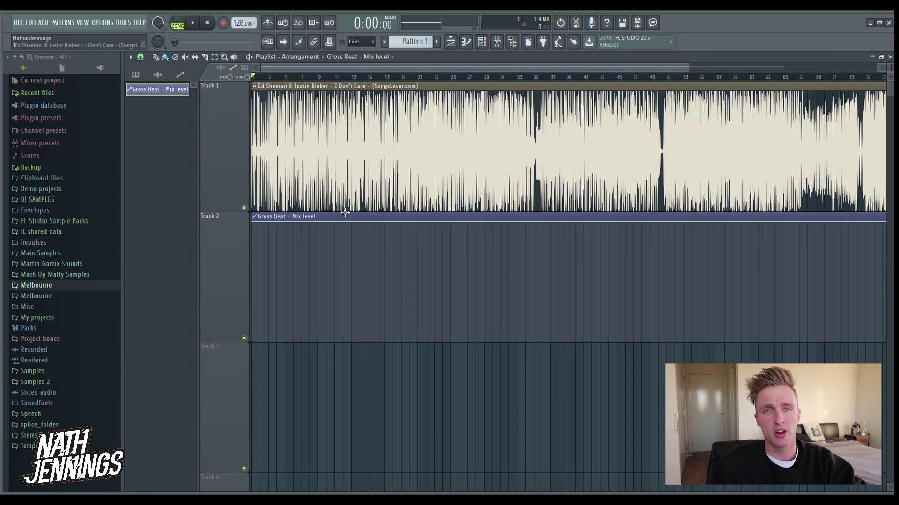
drag(307, 252, 583, 365)
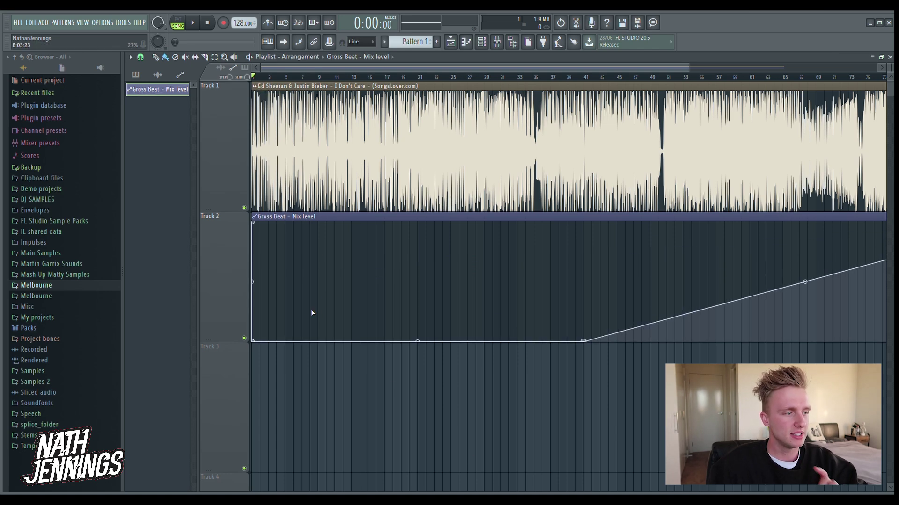
drag(276, 341, 694, 87)
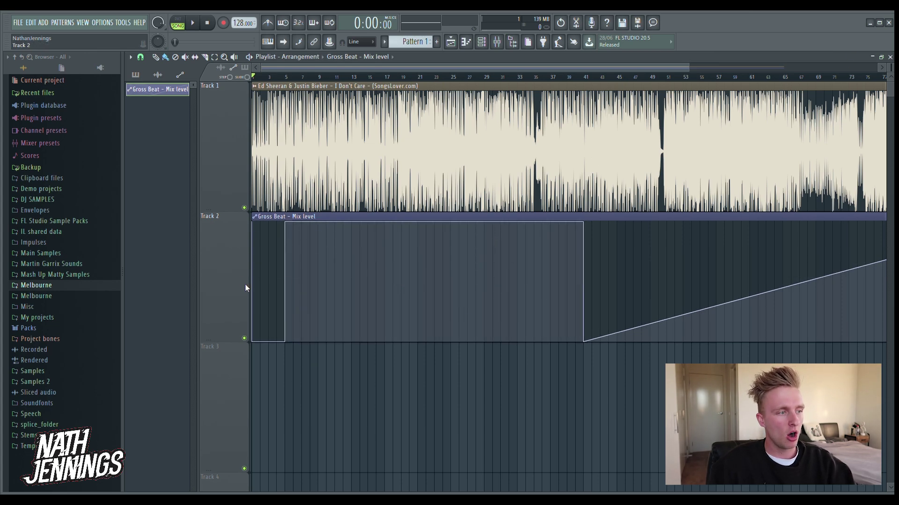
mouse_move(319, 213)
mouse_down()
mouse_move(292, 403)
mouse_move(337, 363)
mouse_move(221, 158)
mouse_up()
drag(388, 224, 347, 427)
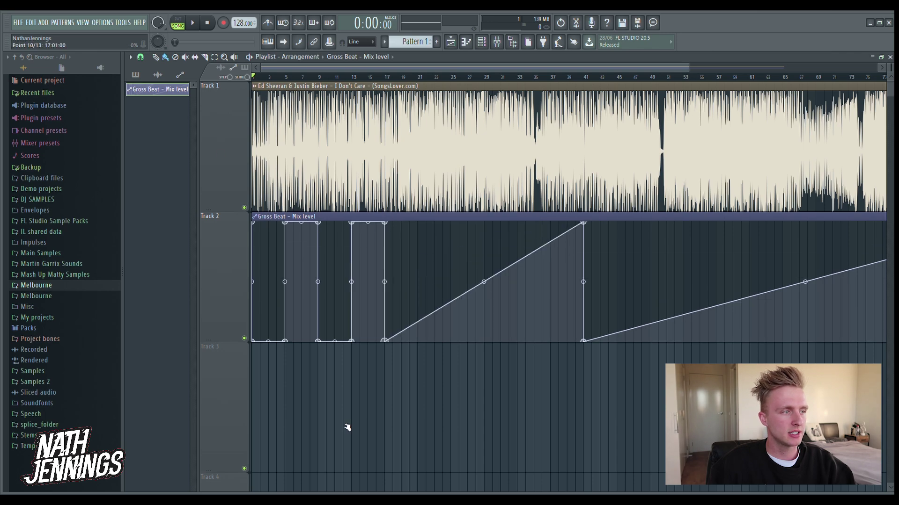
Slice the song clip at bar 5, delete the rest, and paint repeats up to bar 21.
drag(290, 218, 293, 85)
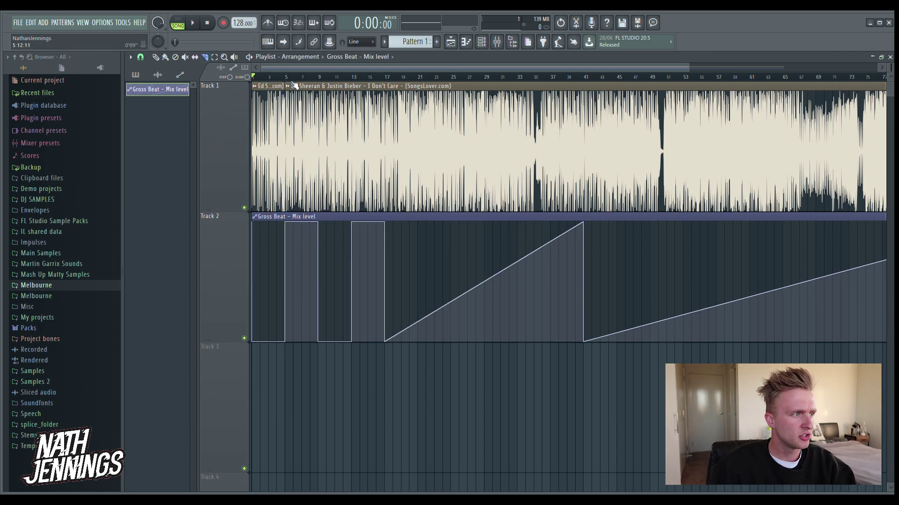
click(166, 57)
right_click(345, 136)
drag(287, 135, 392, 145)
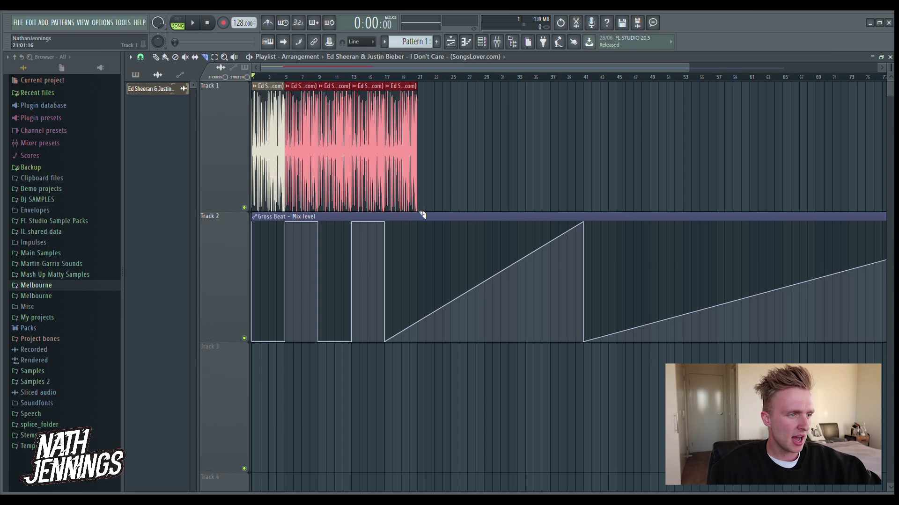
Re-slice the clips, make the automation ramps vertical on/off drops, and trim both clips to bar 9.
drag(421, 214, 412, 361)
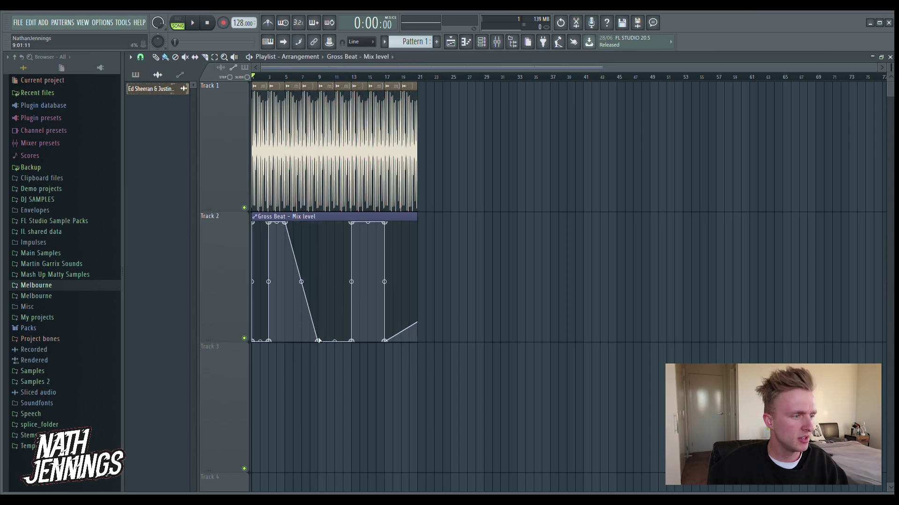
drag(322, 346, 261, 391)
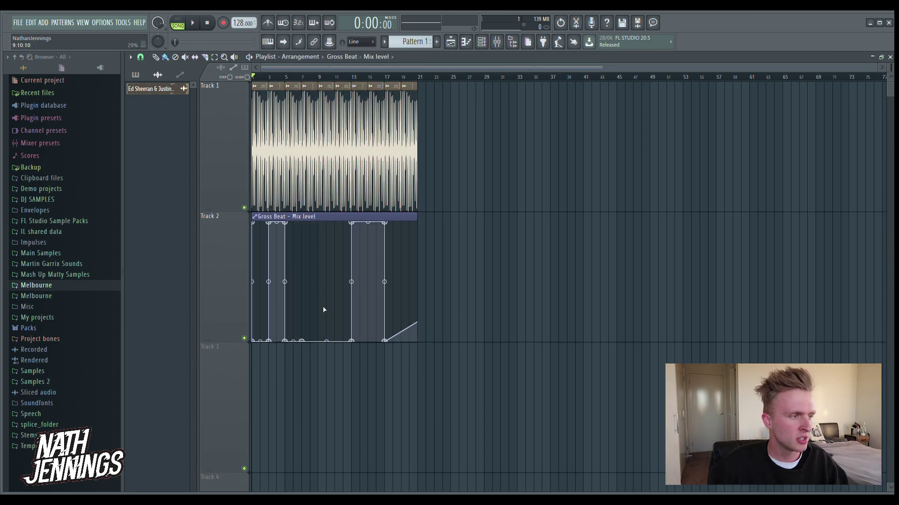
drag(327, 340, 326, 200)
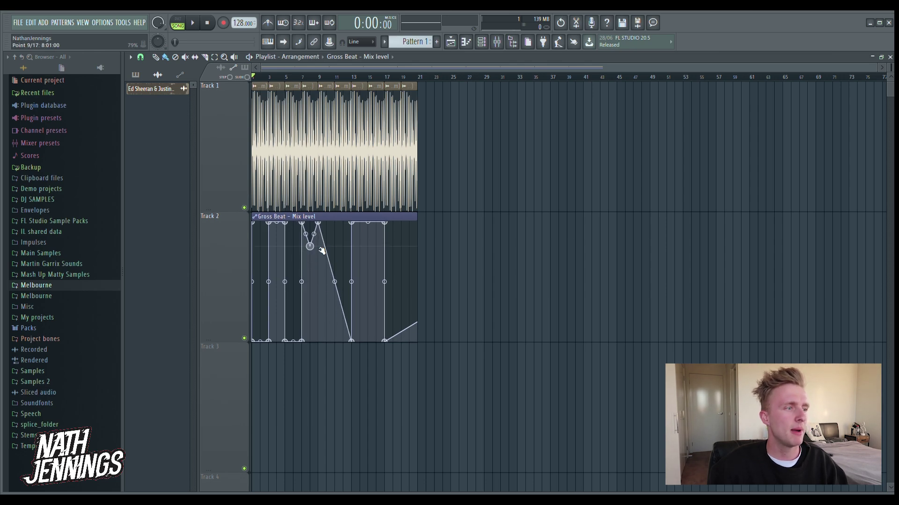
drag(338, 285, 296, 341)
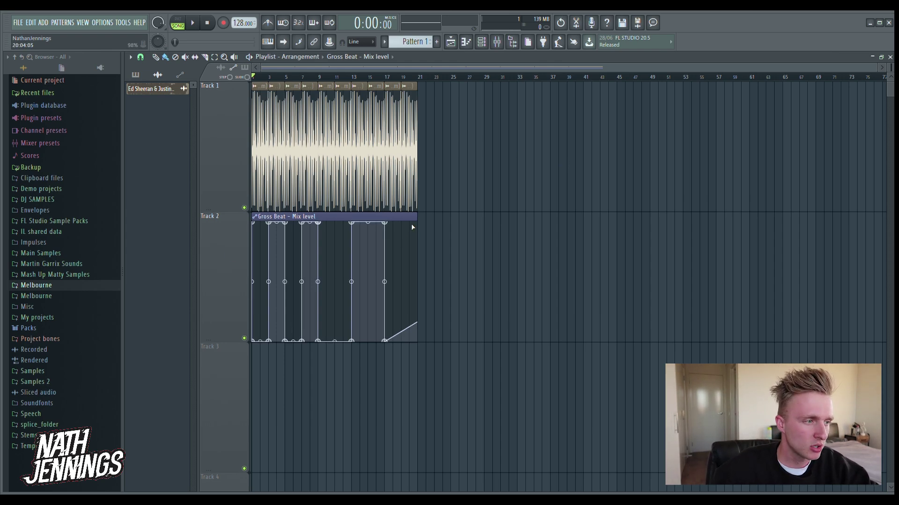
drag(416, 223, 319, 248)
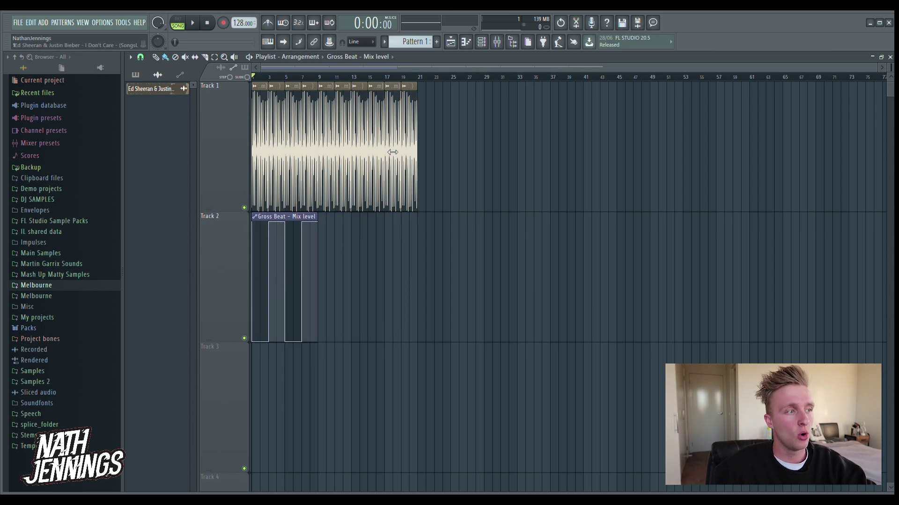
drag(417, 149, 327, 177)
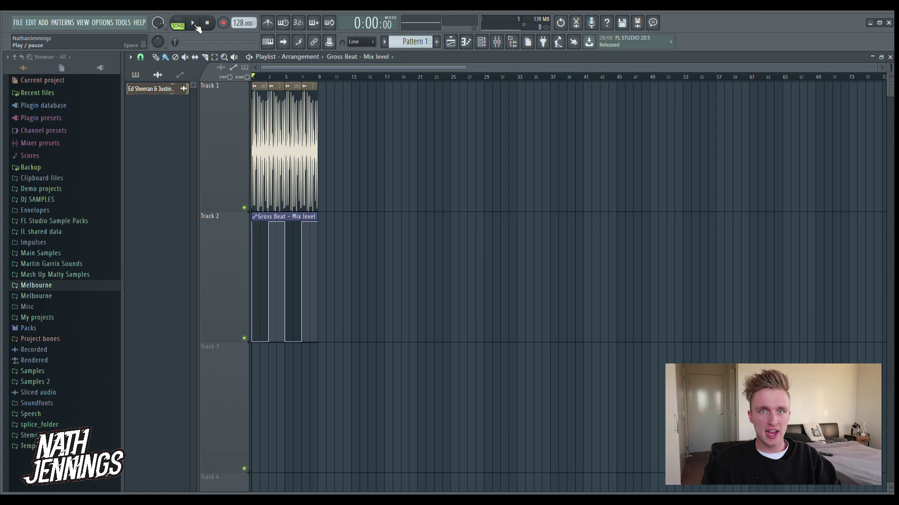
In Gross Beat, bend all four volume ramps into matching steep curves, then show the playlist.
click(496, 42)
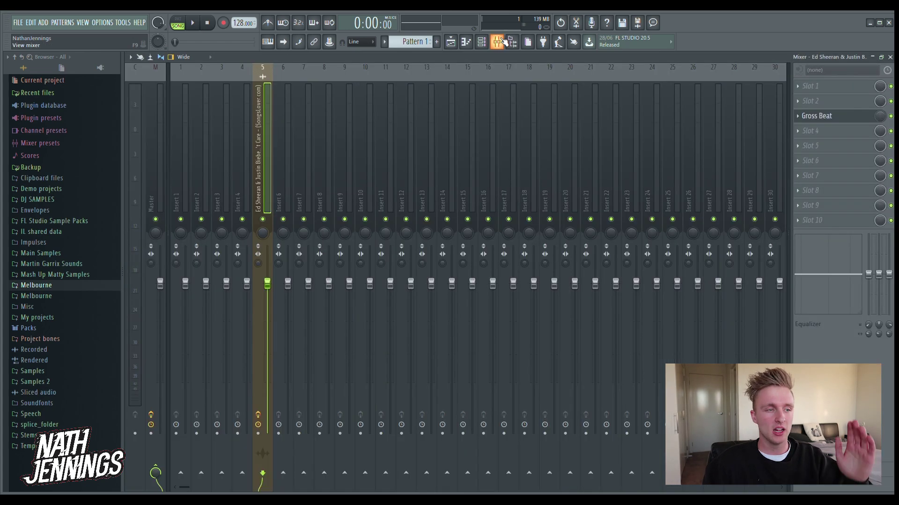
click(820, 116)
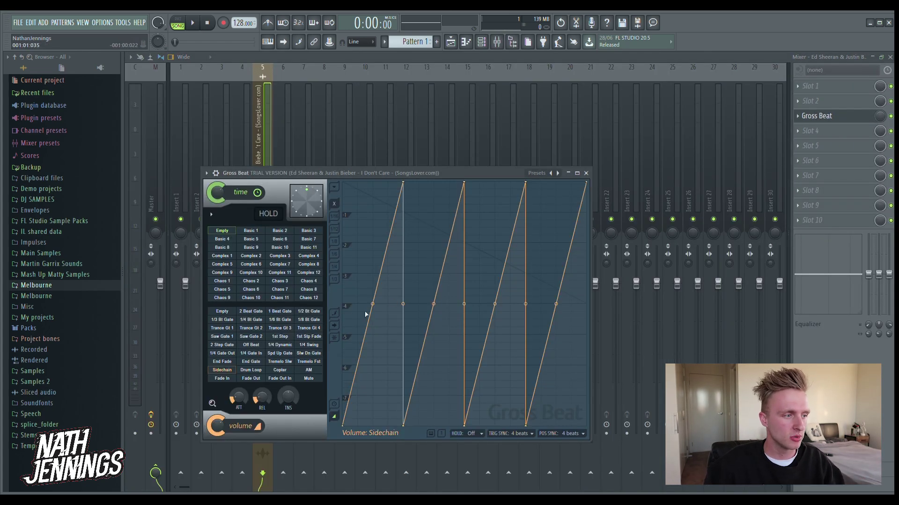
drag(373, 304, 372, 397)
drag(433, 304, 434, 395)
drag(494, 305, 494, 396)
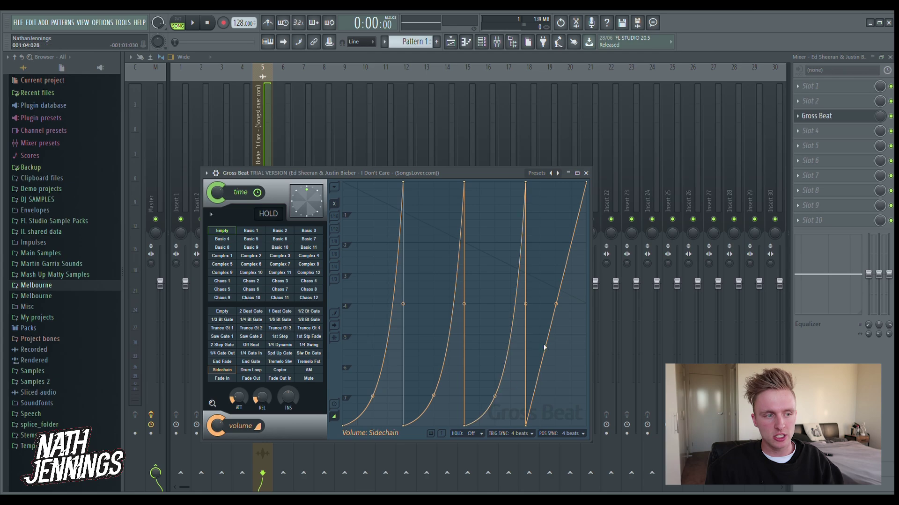
drag(556, 303, 561, 400)
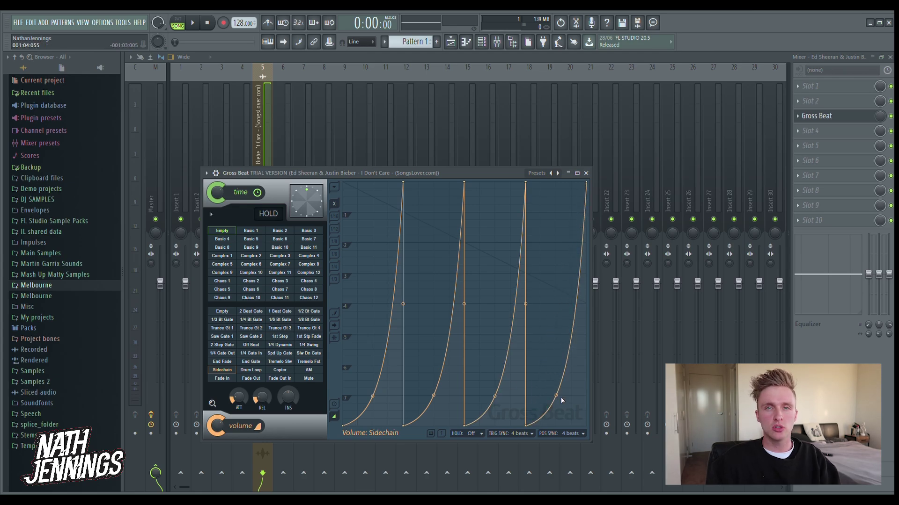
mouse_move(372, 396)
mouse_down()
mouse_move(373, 356)
mouse_move(373, 396)
mouse_up()
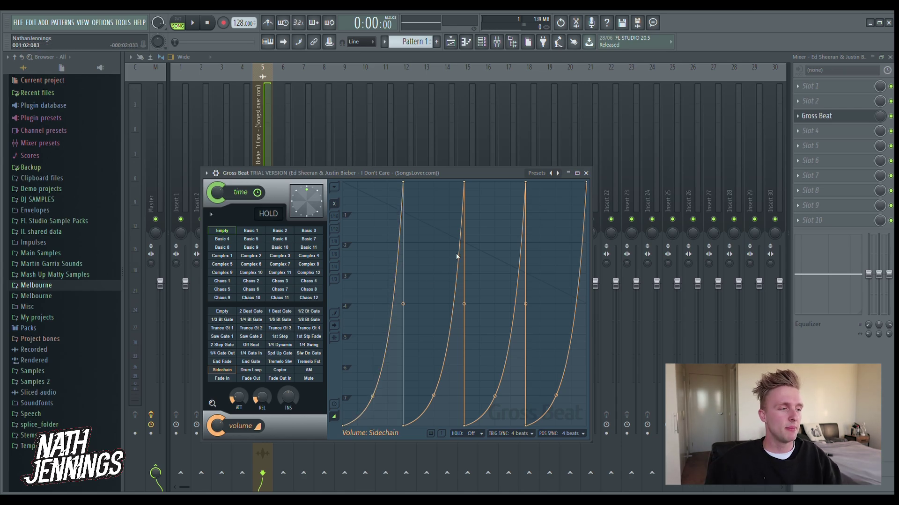
click(450, 41)
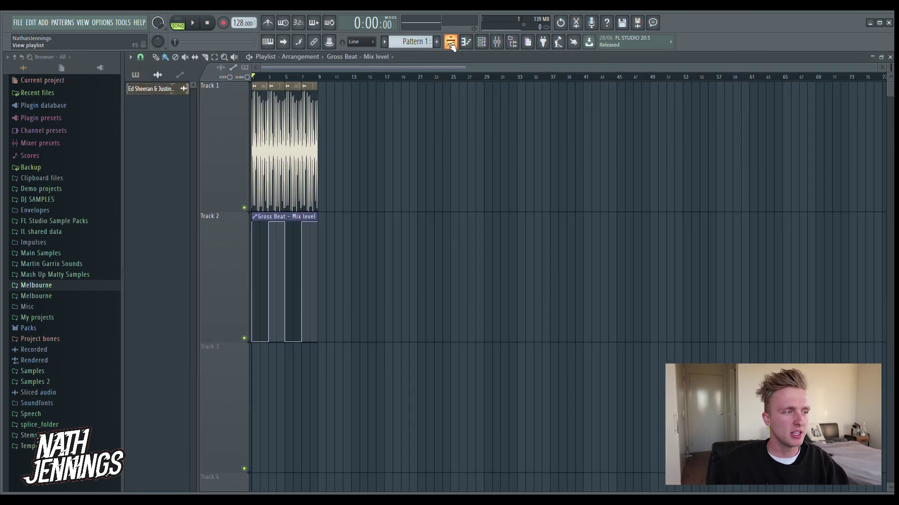
Play the sidechained song, then shift the song and automation clips down to Tracks 2 and 3.
key(space)
scroll(405, 293, up, 4)
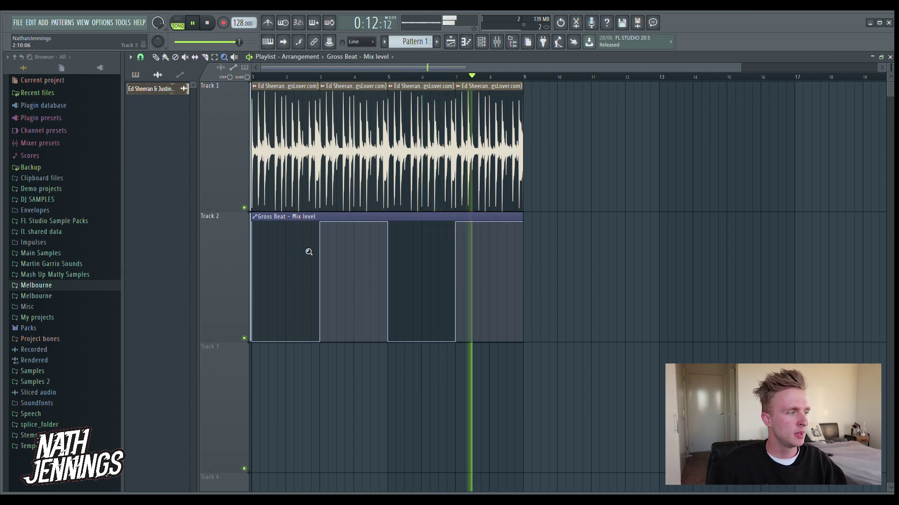
key(space)
key(p)
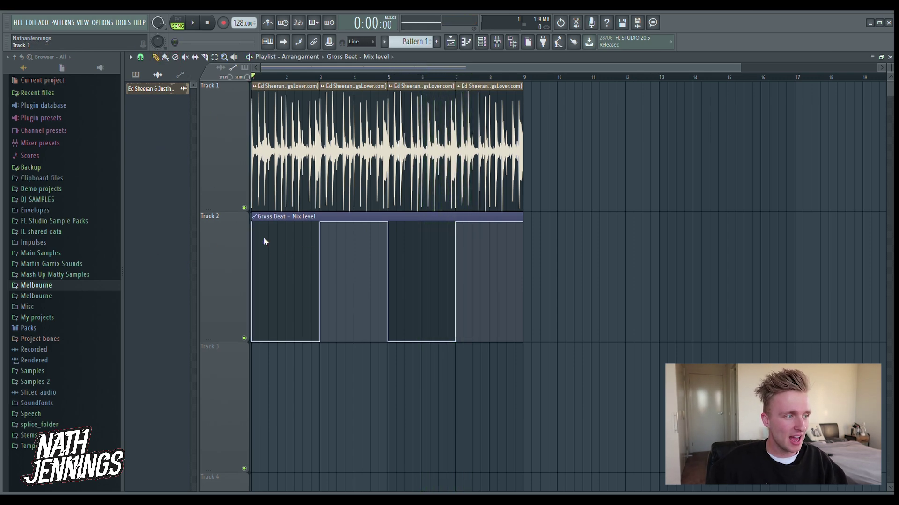
key(ctrl+z)
Browse Main Samples to the Kicks folder and drop the Heck Yeah kick onto Track 1.
click(47, 286)
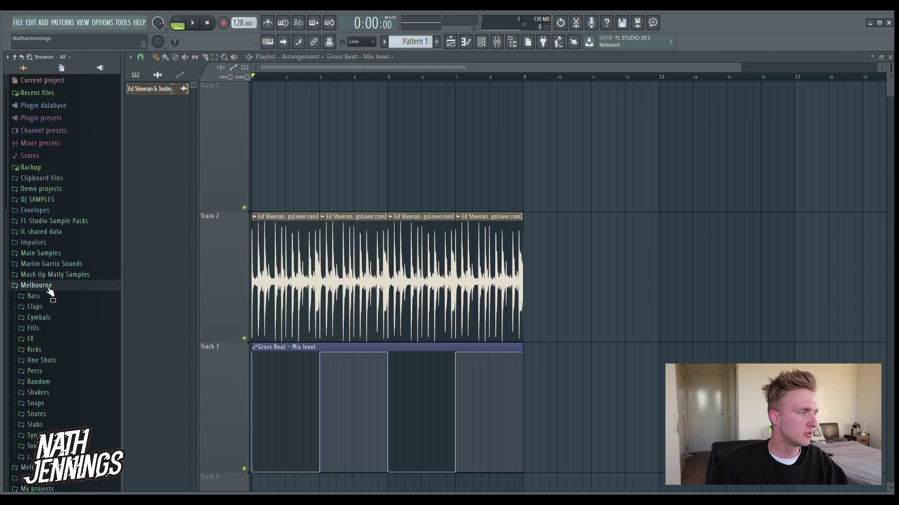
click(40, 252)
click(47, 339)
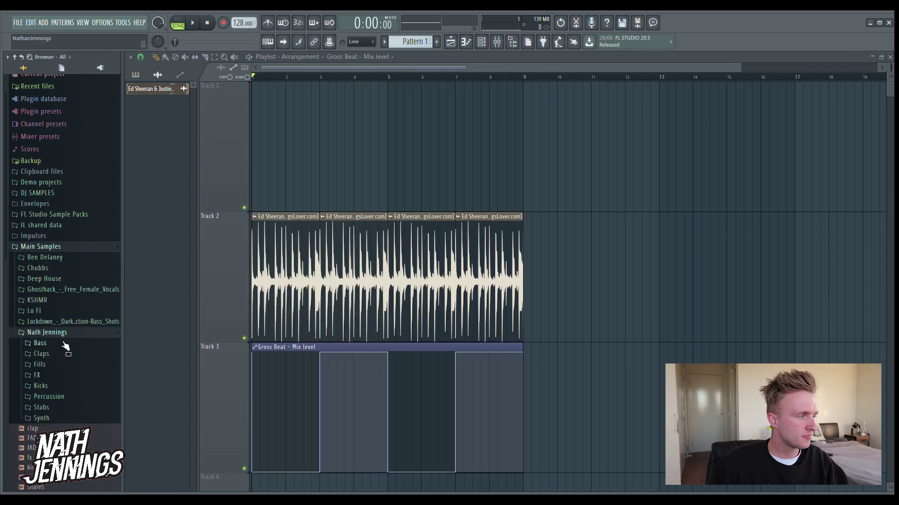
click(41, 393)
drag(51, 419, 359, 198)
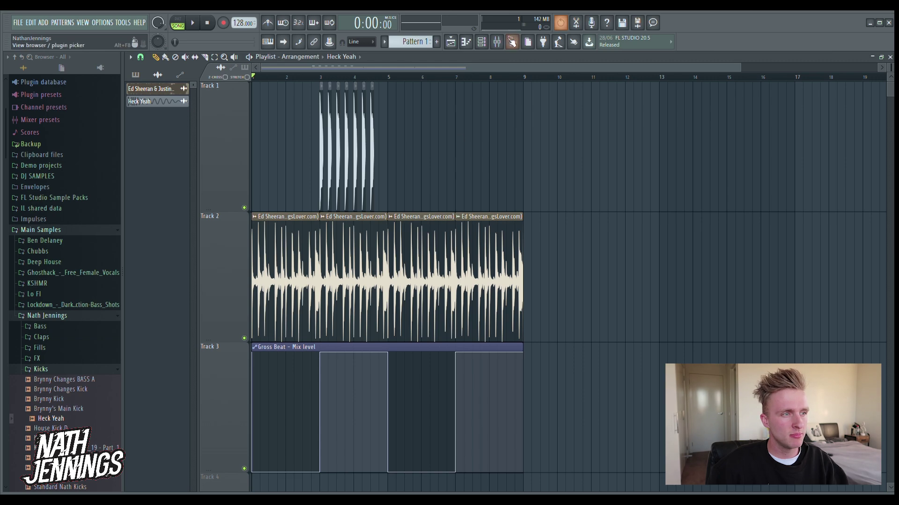
Straighten Gross Beat's second, third and last sidechain ramps back into linear slopes.
click(496, 43)
click(817, 115)
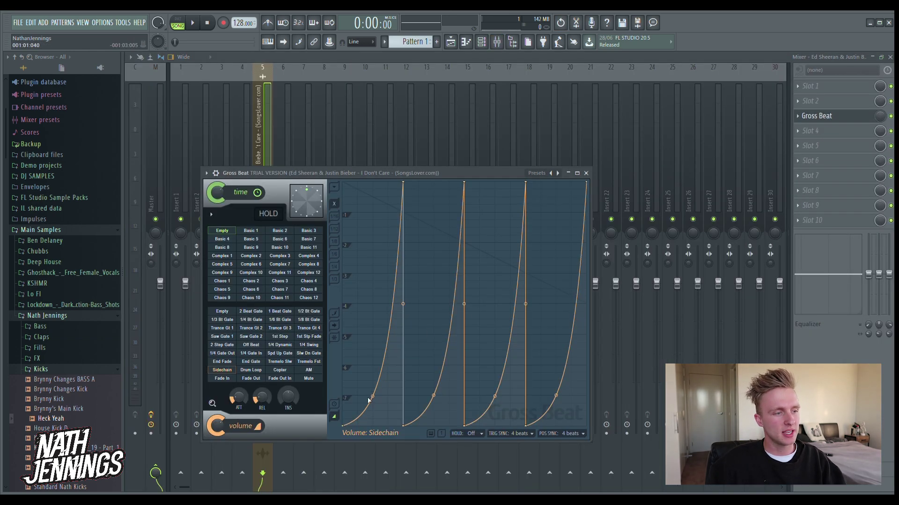
drag(434, 396, 433, 375)
drag(495, 396, 494, 401)
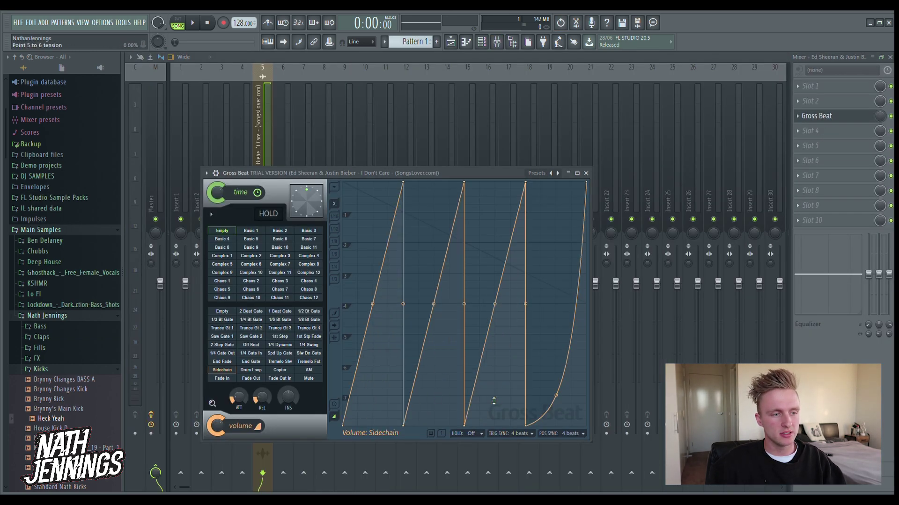
drag(562, 401, 558, 399)
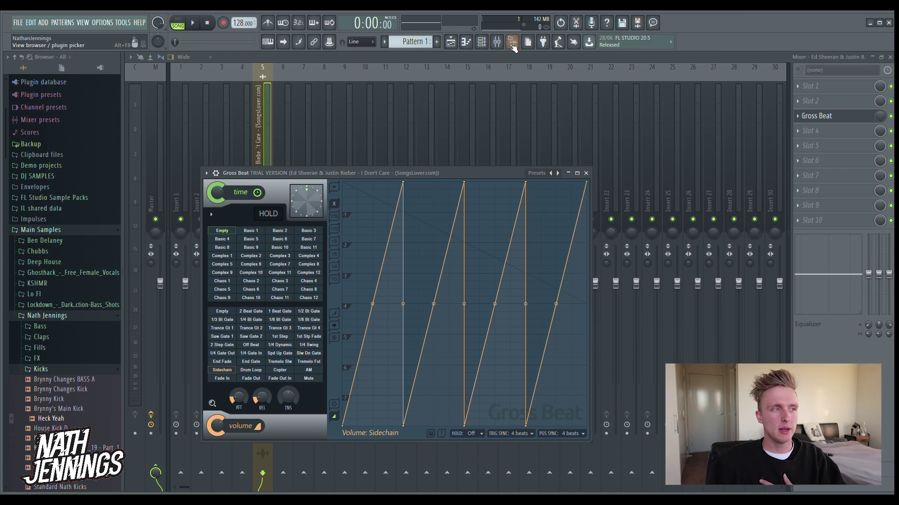
click(450, 42)
Play from around bar 2, then paint more Heck Yeah kicks on Track 1 from bar 5 to 6.5 and replay.
click(292, 77)
key(space)
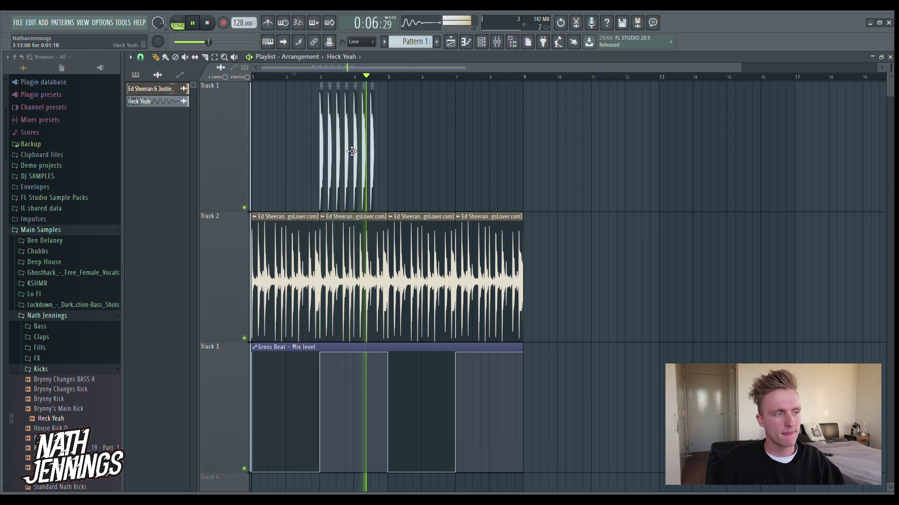
key(space)
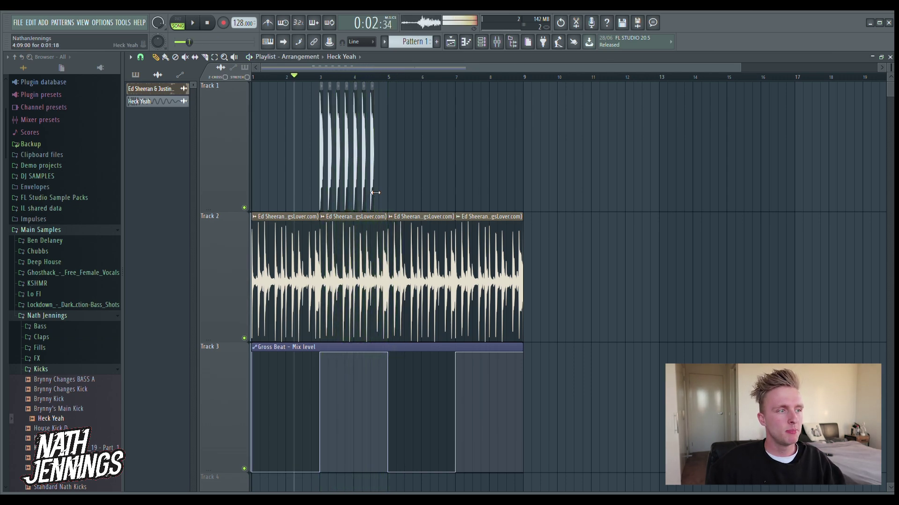
drag(392, 199, 445, 199)
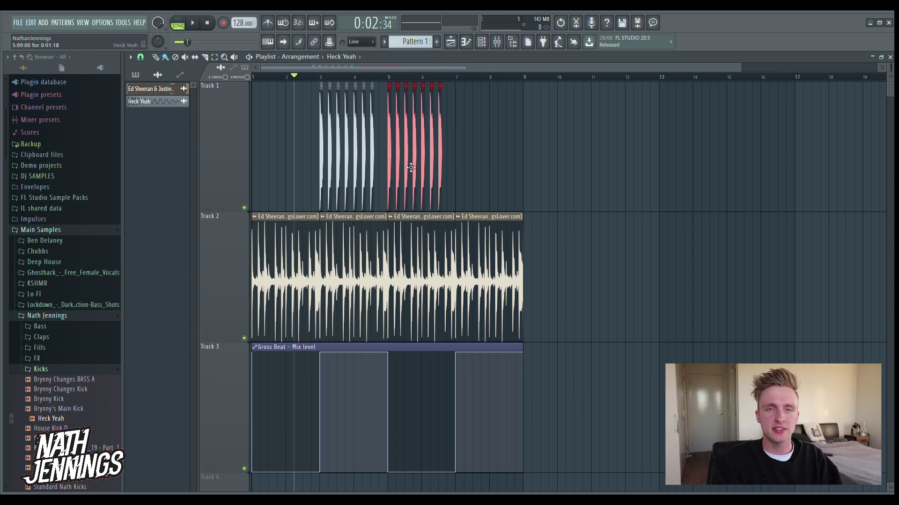
click(374, 76)
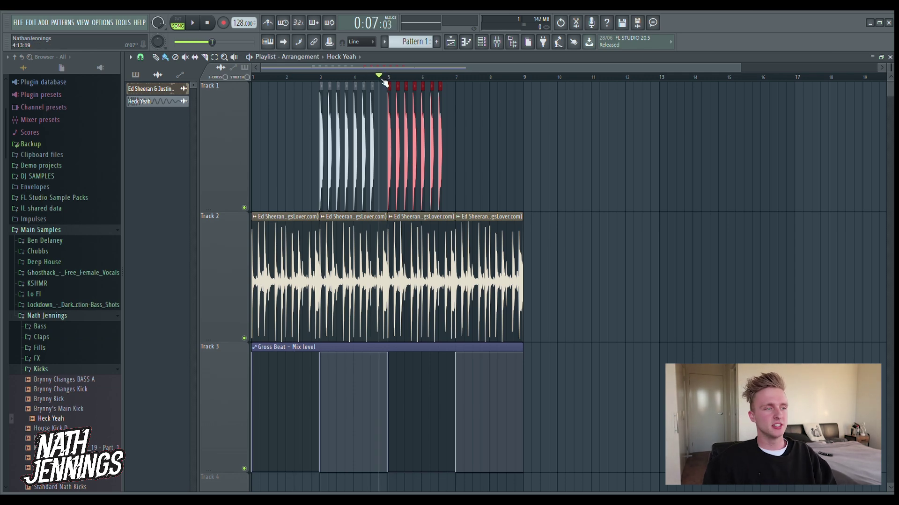
key(space)
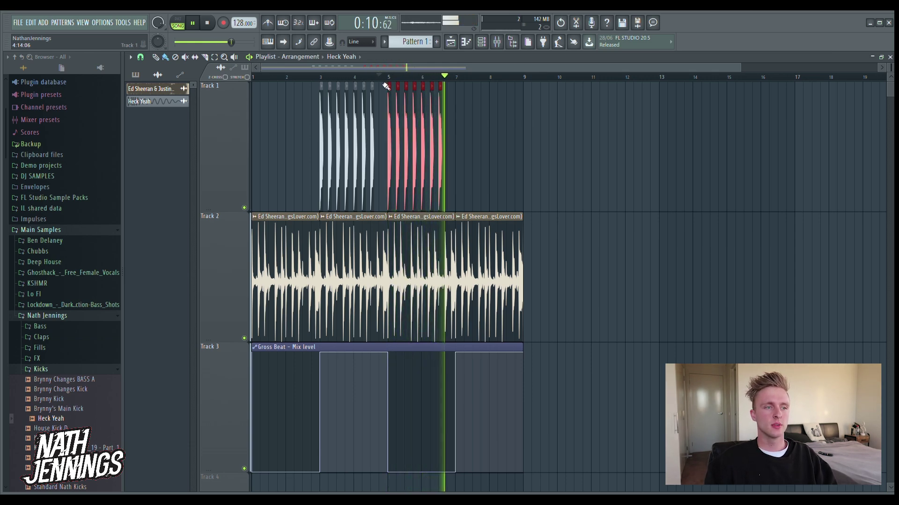
Duplicate the kick clips into bars 7–8 with Ctrl+B and play the song from the start.
key(space)
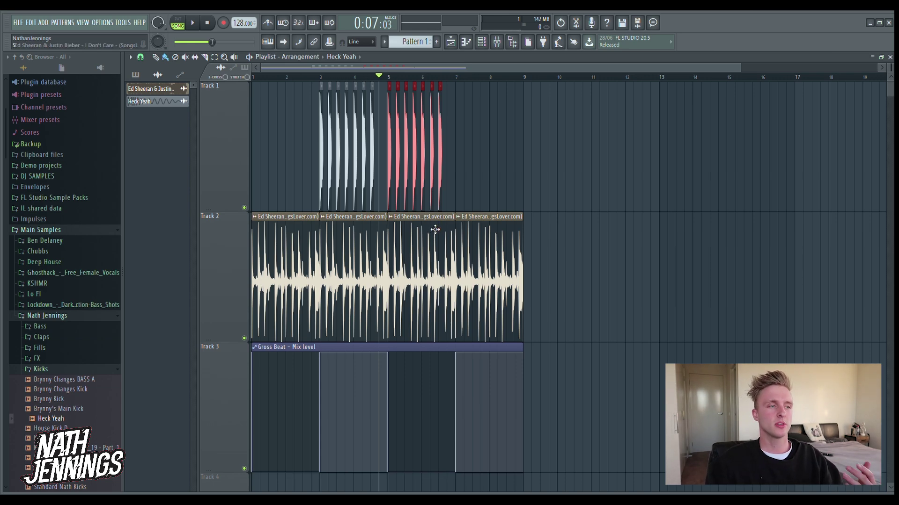
key(ctrl+b)
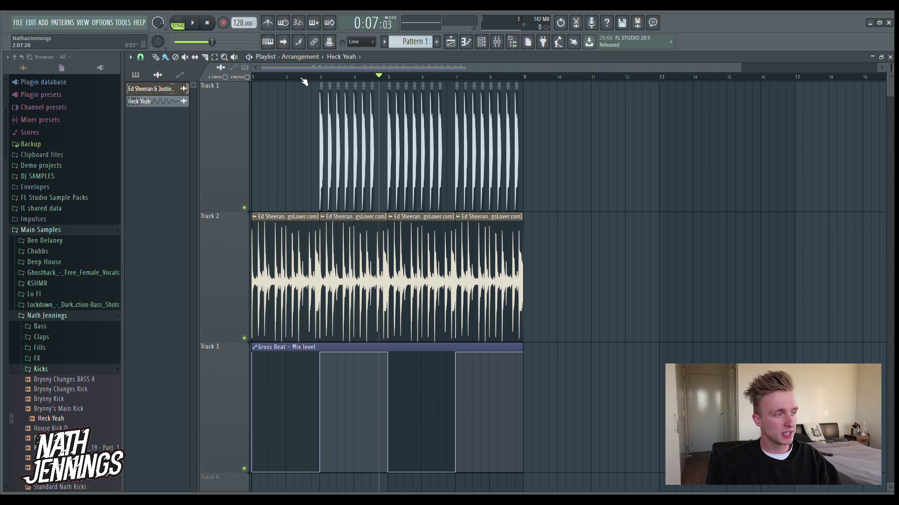
key(Home)
key(space)
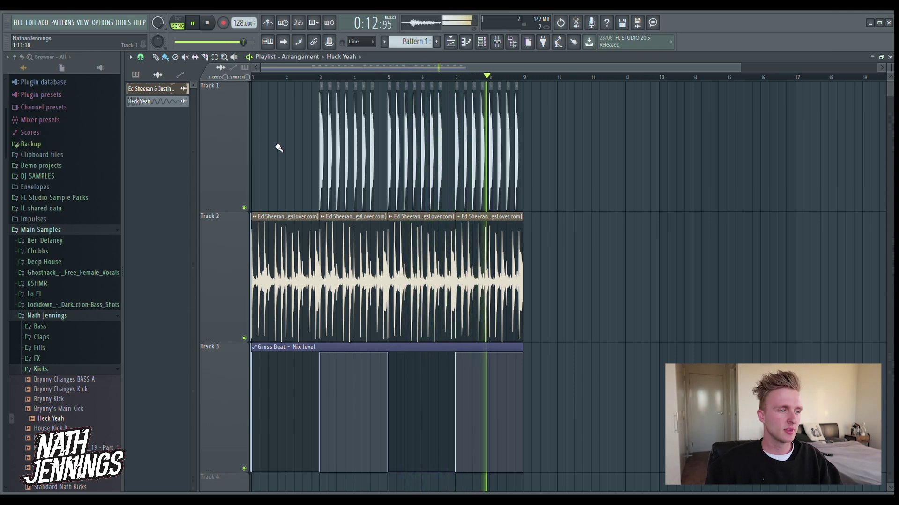
key(space)
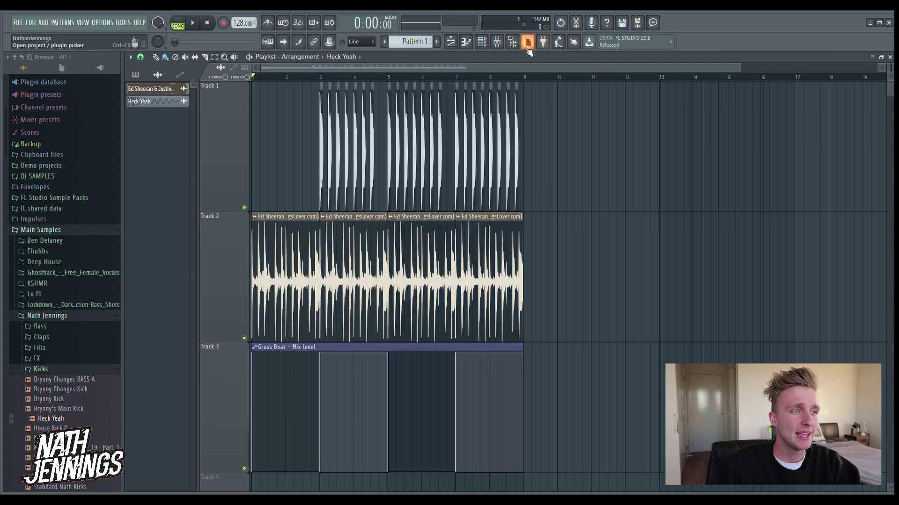
Load Kickstart after Gross Beat on the song's insert at 1/4 rate, auditioning the Classic Chain and Weird Rhythm FX curves.
click(497, 41)
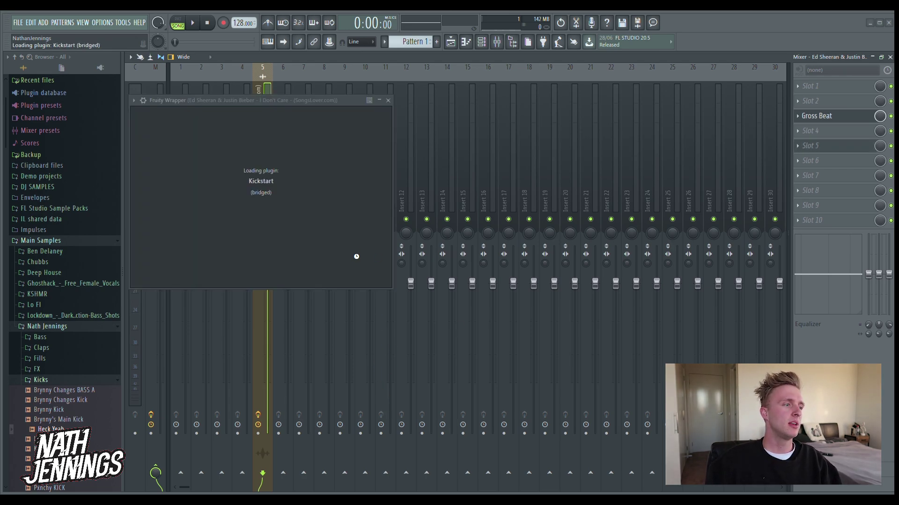
click(295, 222)
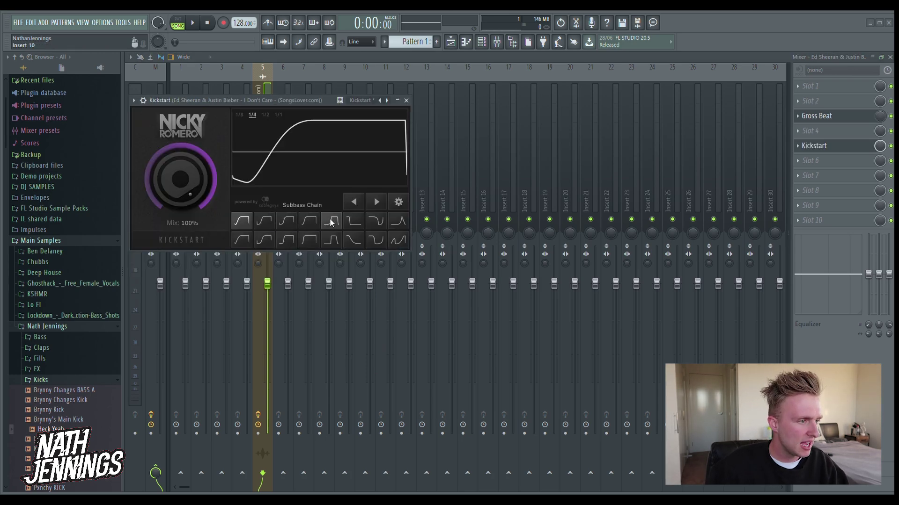
click(398, 240)
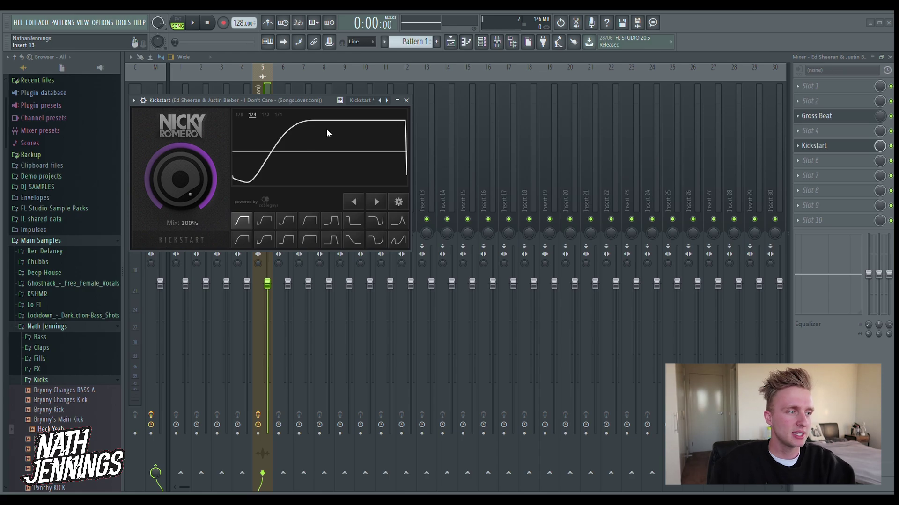
Remove Gross Beat from the insert and give Kickstart the Extreme Short curve instead of Mids Chain.
click(451, 42)
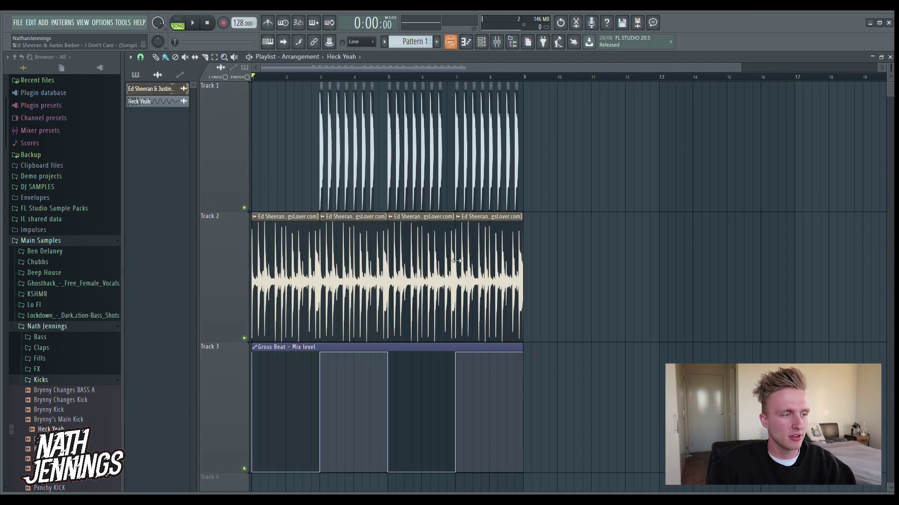
click(497, 41)
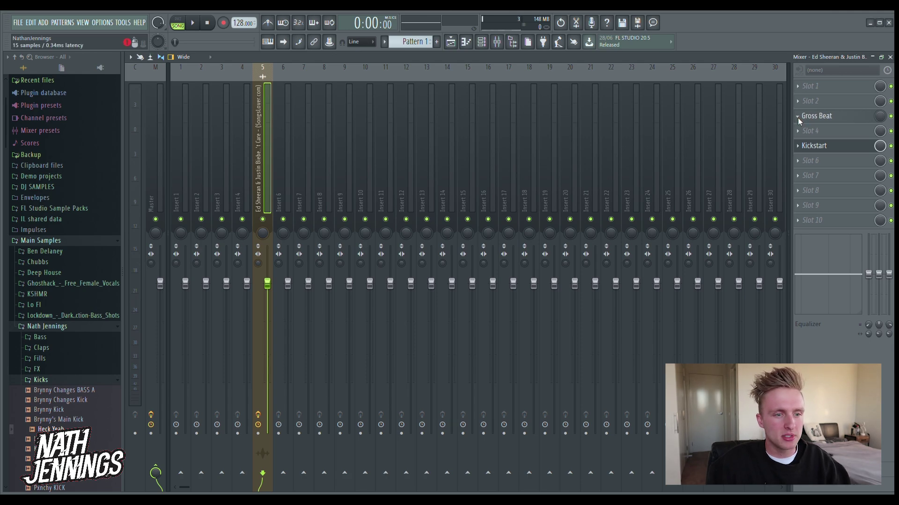
click(814, 145)
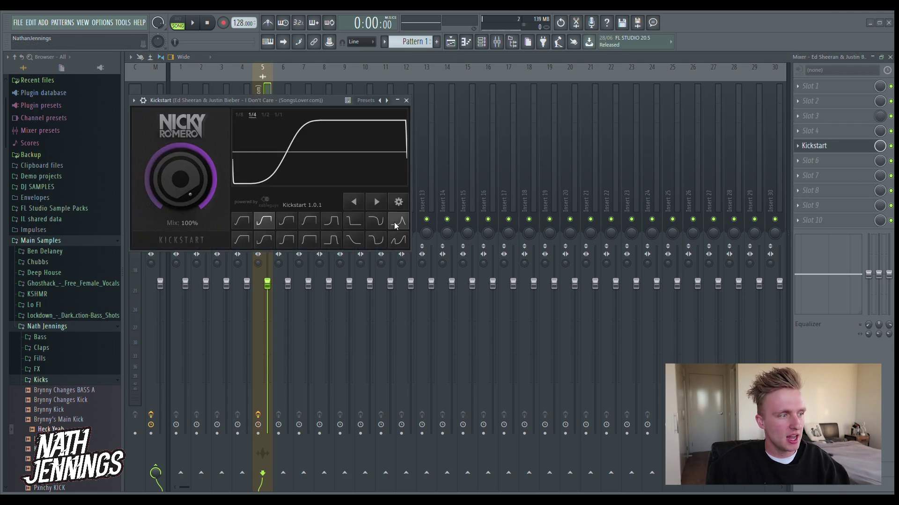
click(291, 240)
click(264, 240)
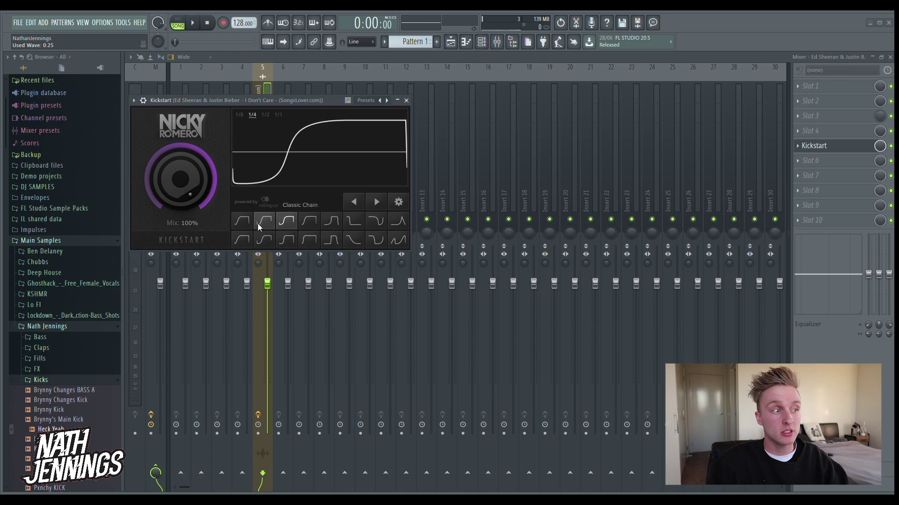
click(286, 240)
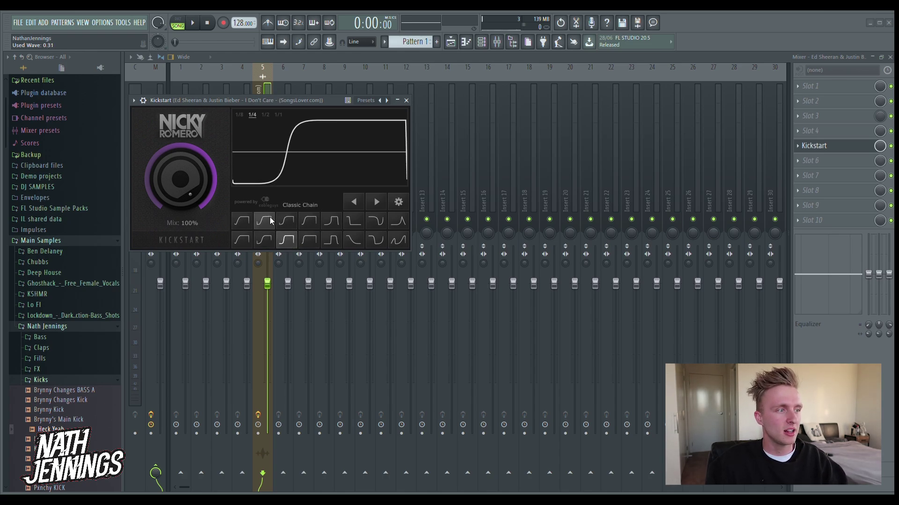
click(877, 148)
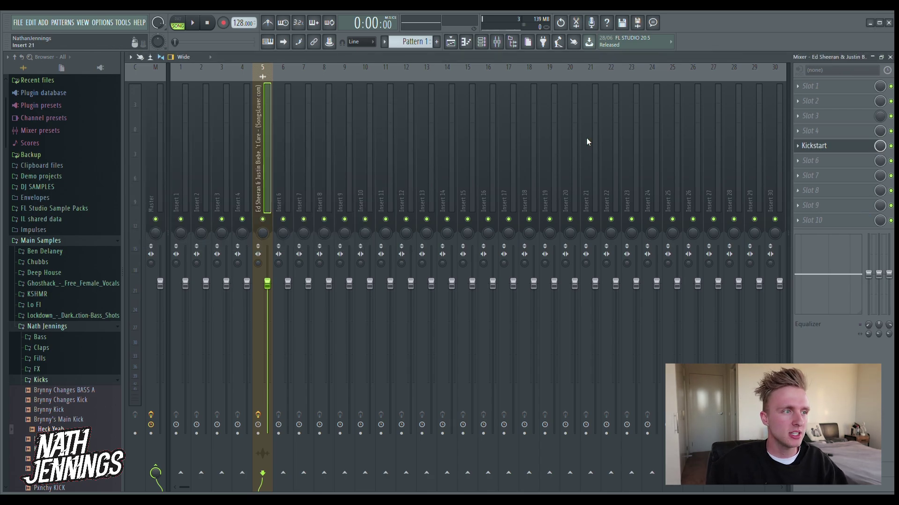
click(465, 42)
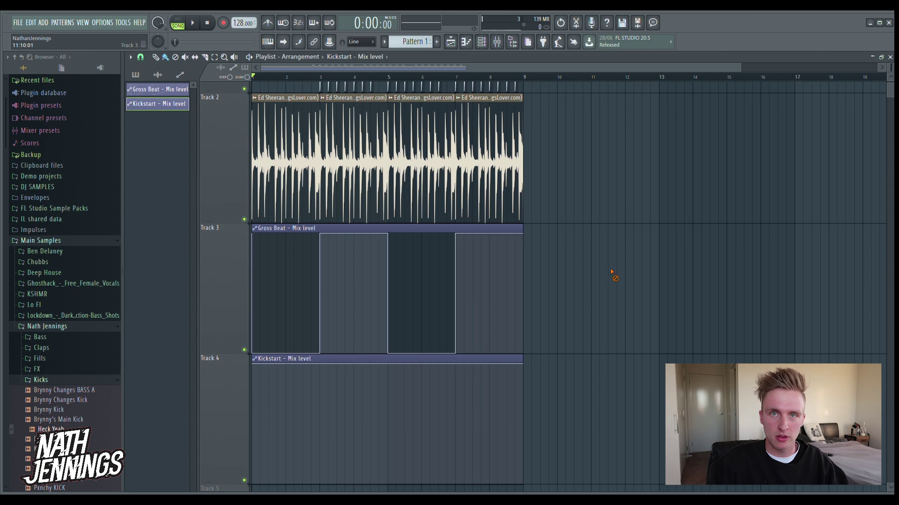
Delete Gross Beat's automation clip, move Kickstart's clip up to Track 3, and start it at zero.
right_click(351, 341)
drag(279, 367, 252, 353)
right_click(315, 341)
drag(315, 341, 323, 369)
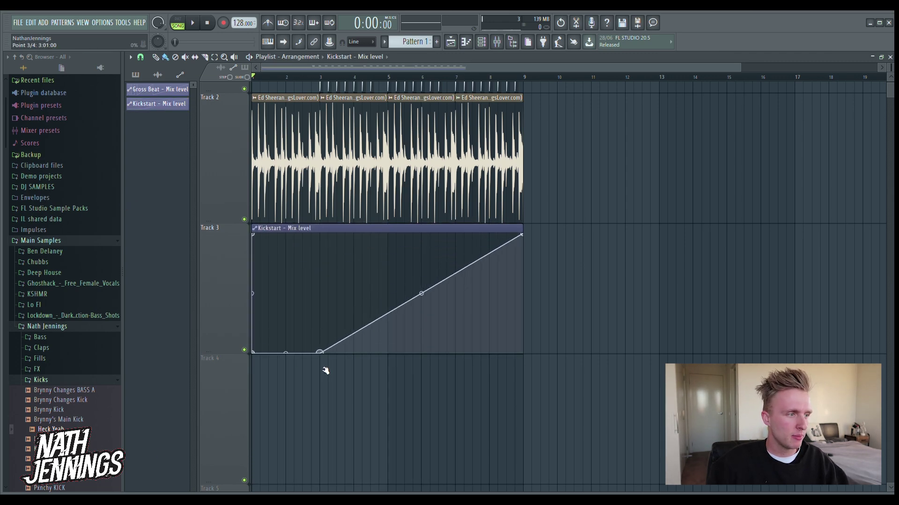
Hold the Kickstart mix at zero until bar 3, step it to full, then play to check.
drag(422, 294, 248, 168)
scroll(248, 168, up, 3)
key(space)
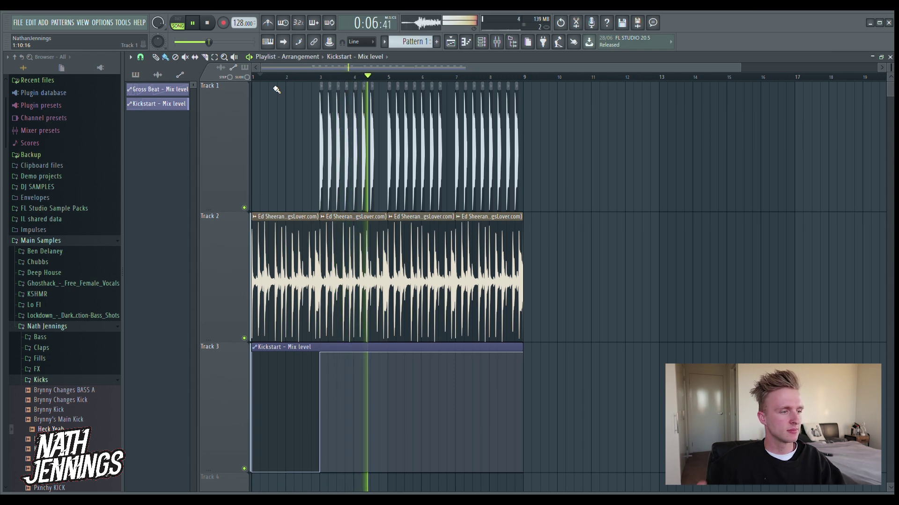
key(space)
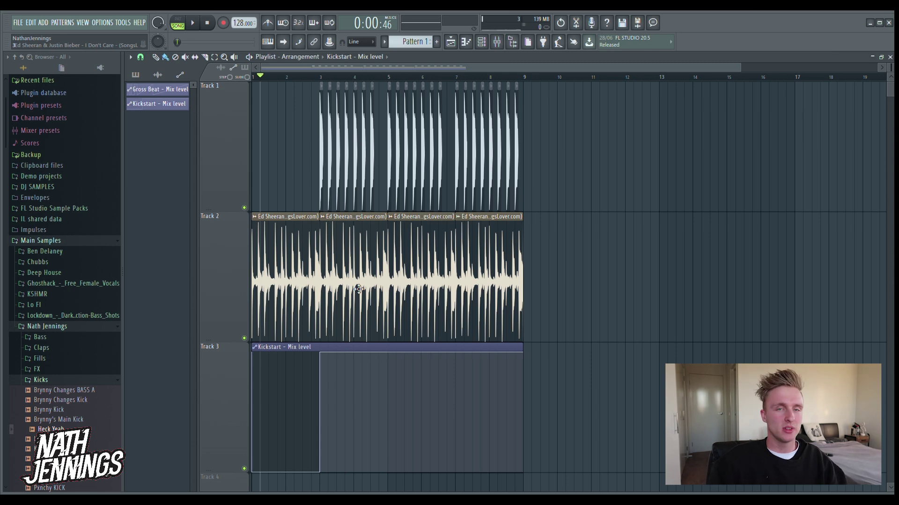
Move Kickstart to a later slot and add Fruity Parametric EQ 2 with a steep low cut and 141 Hz dip.
click(497, 41)
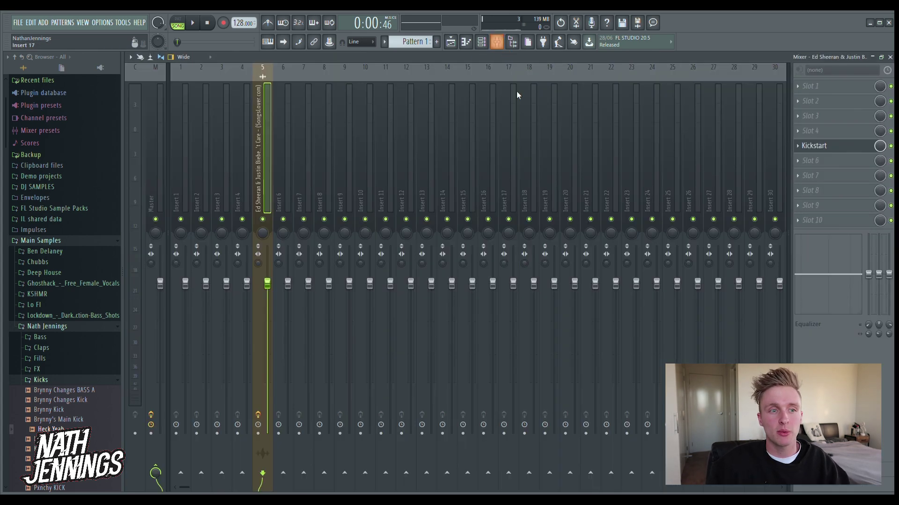
drag(804, 148, 810, 176)
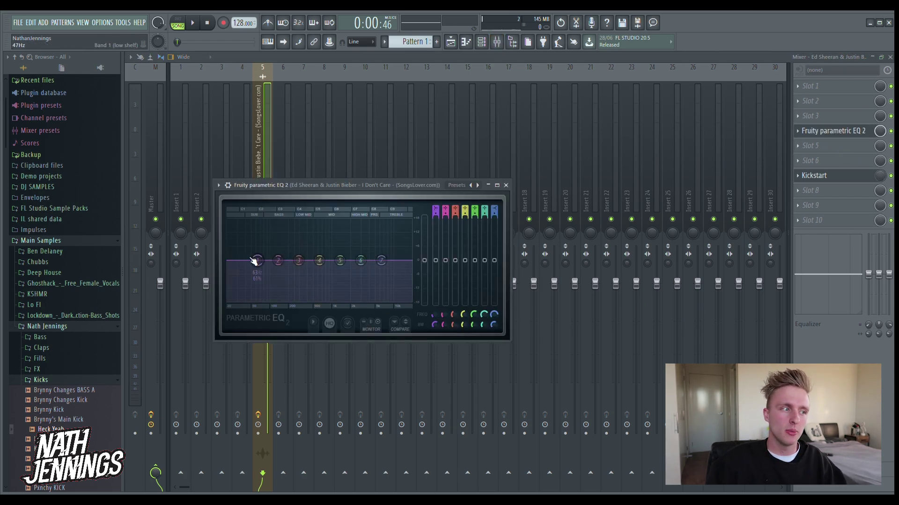
drag(257, 261, 283, 302)
drag(278, 261, 279, 280)
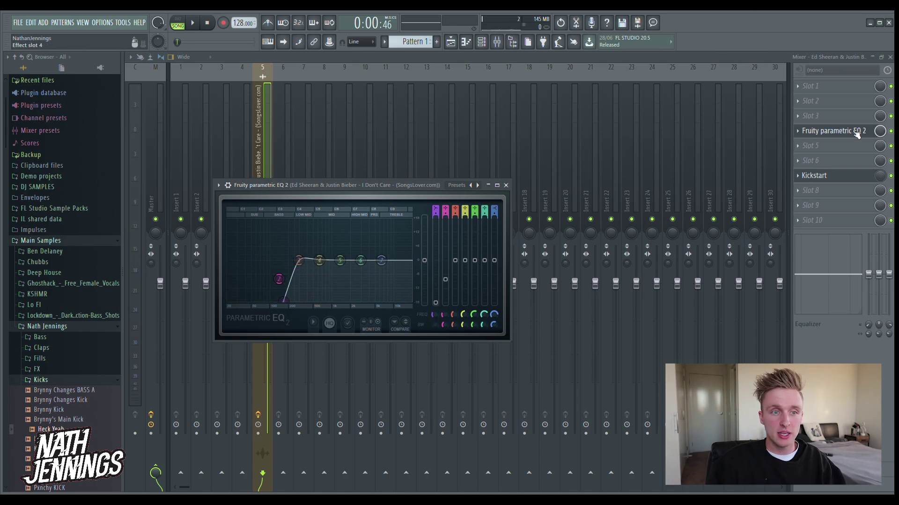
click(879, 133)
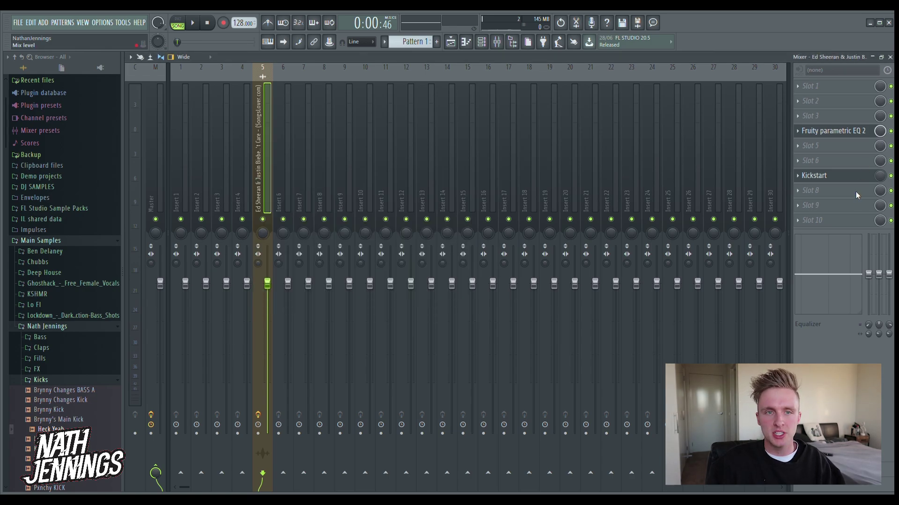
Keep the Param. EQ 2 mix automation at zero until bar 3, then full, and preview from bar 2.
click(450, 41)
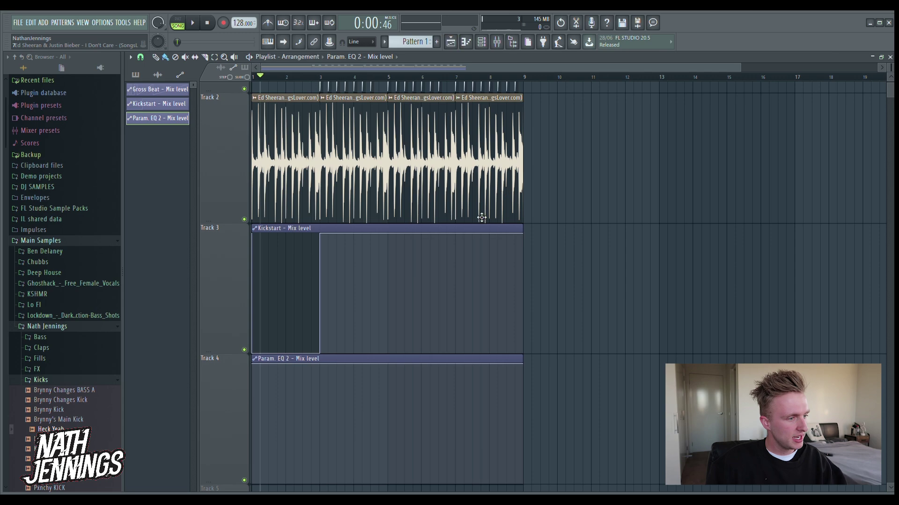
drag(268, 423, 254, 482)
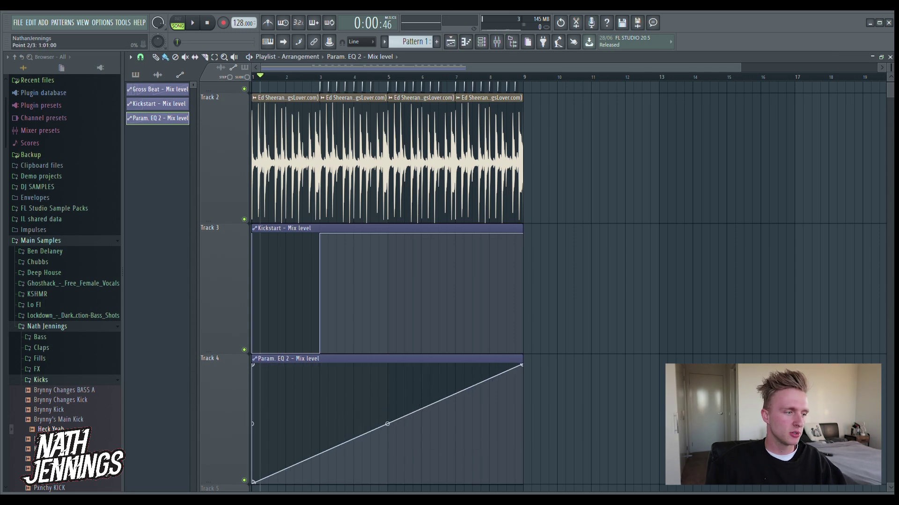
scroll(326, 380, down, 2)
right_click(311, 352)
scroll(350, 319, up, 2)
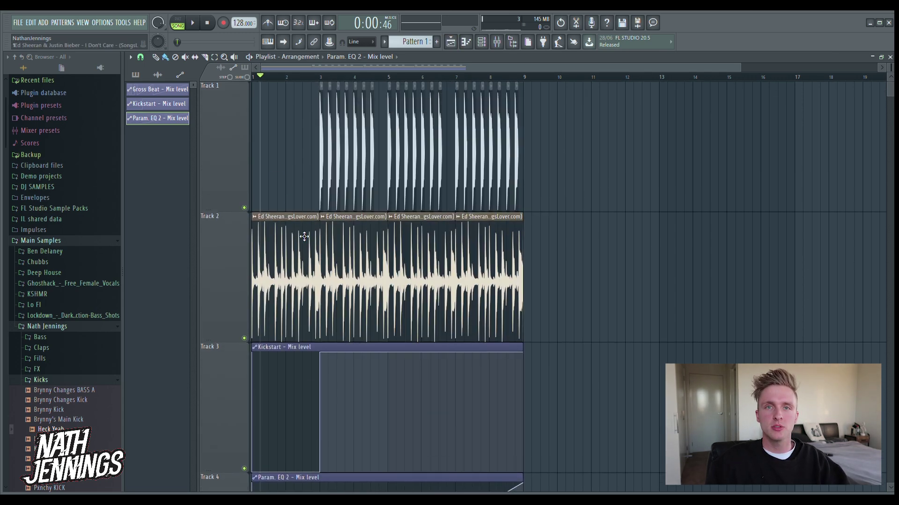
scroll(331, 283, down, 2)
scroll(310, 311, up, 2)
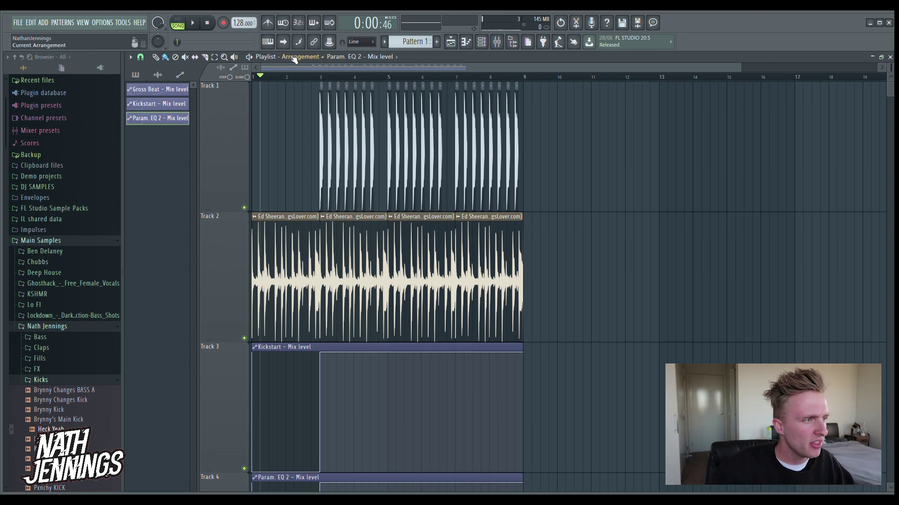
click(300, 76)
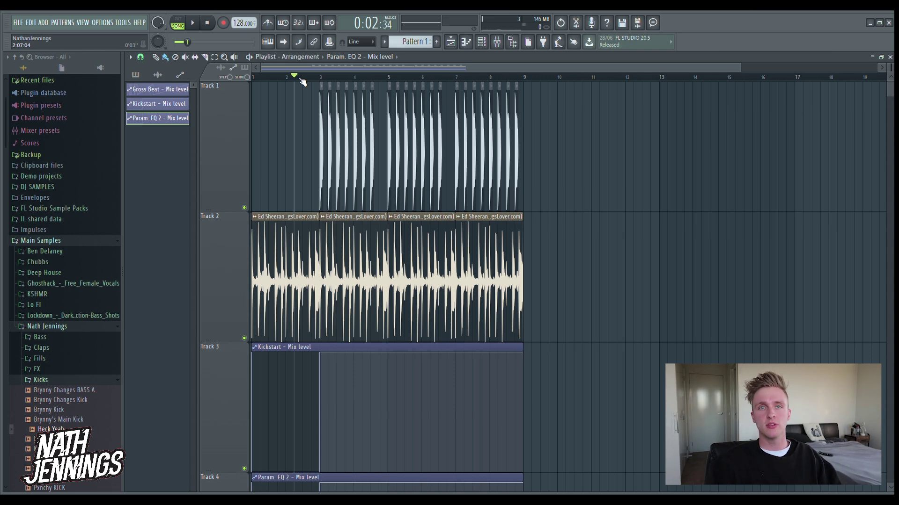
key(space)
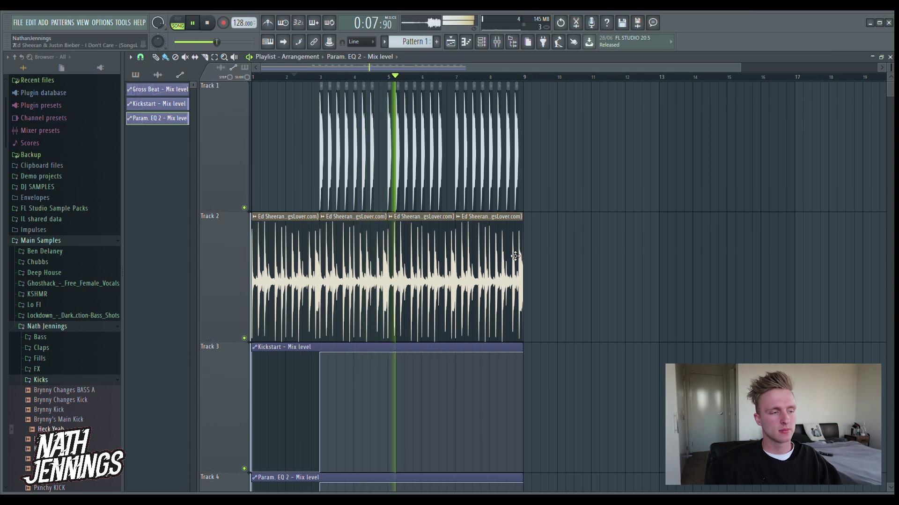
key(space)
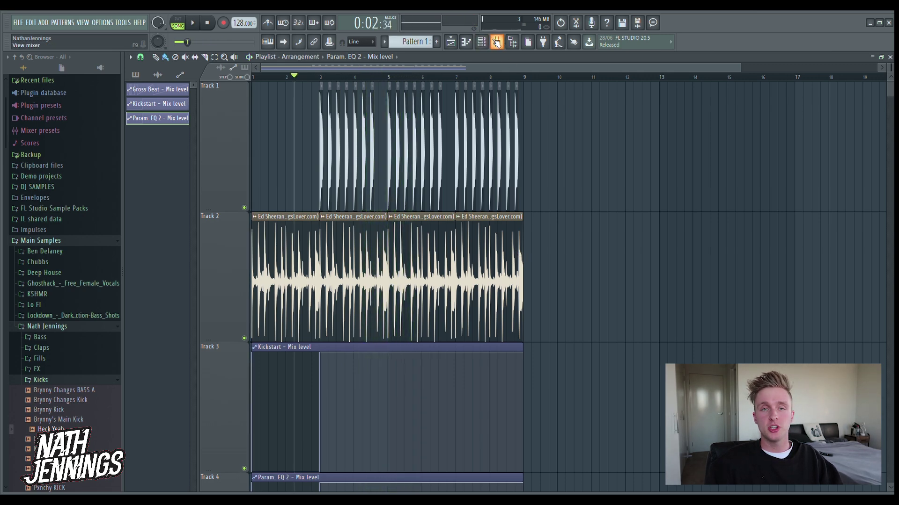
click(497, 41)
click(496, 42)
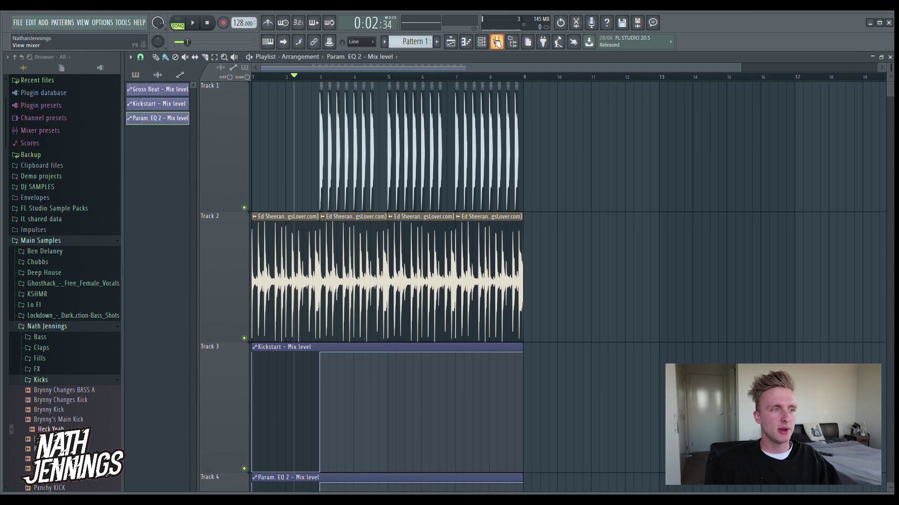
click(496, 41)
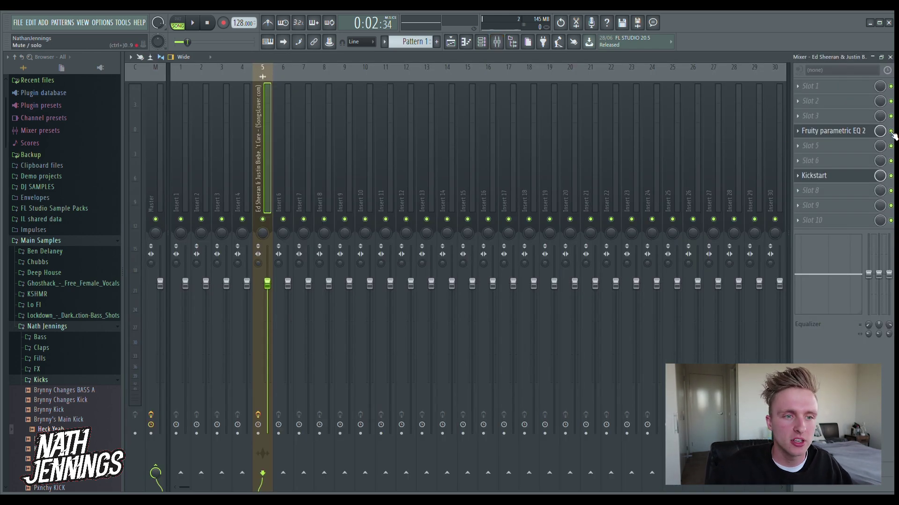
click(452, 41)
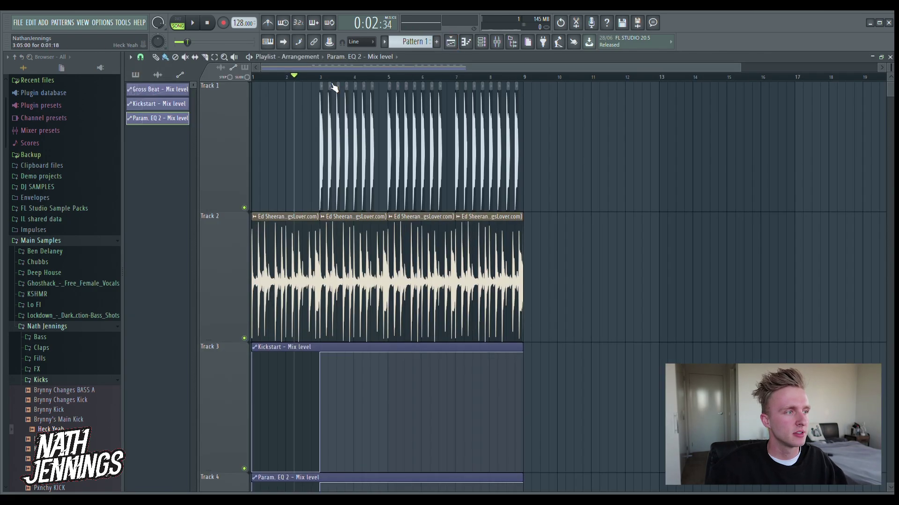
key(space)
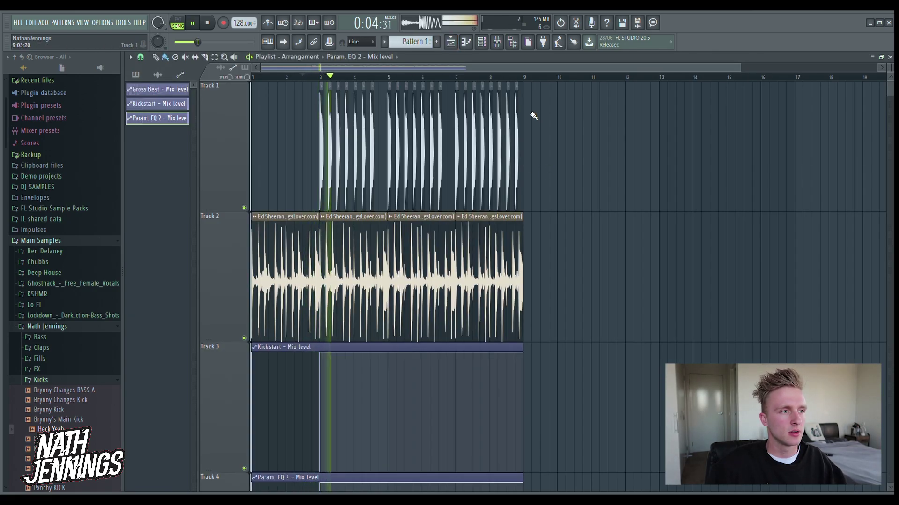
click(496, 41)
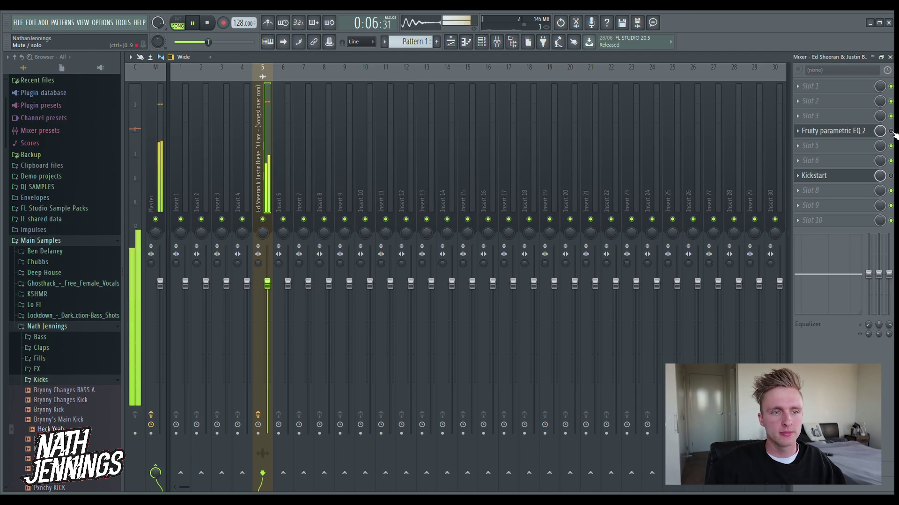
click(891, 132)
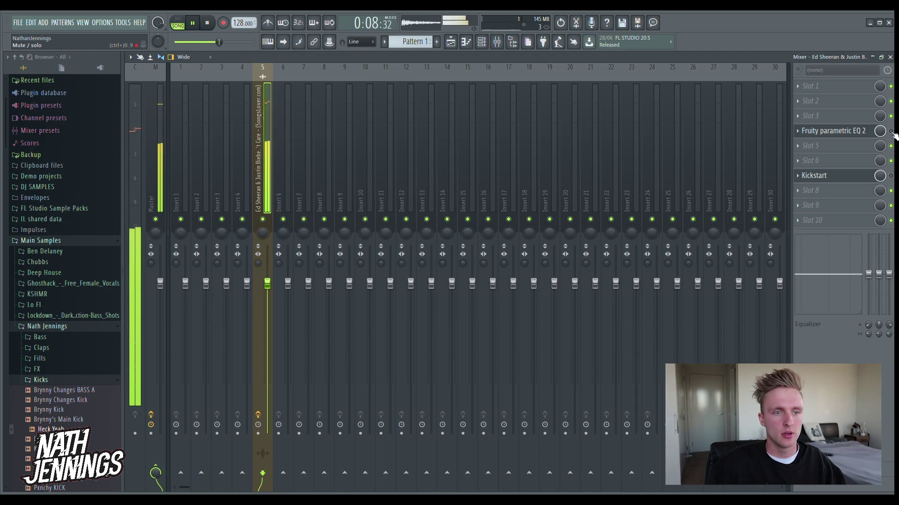
click(891, 176)
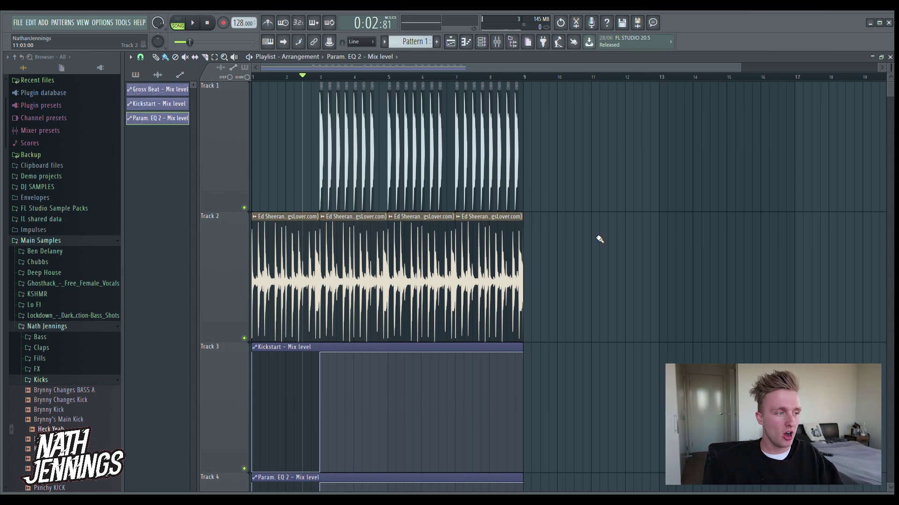
Zoom the playlist out to bars 1–25 and open the song sample's channel settings beside the clips.
click(224, 57)
click(574, 320)
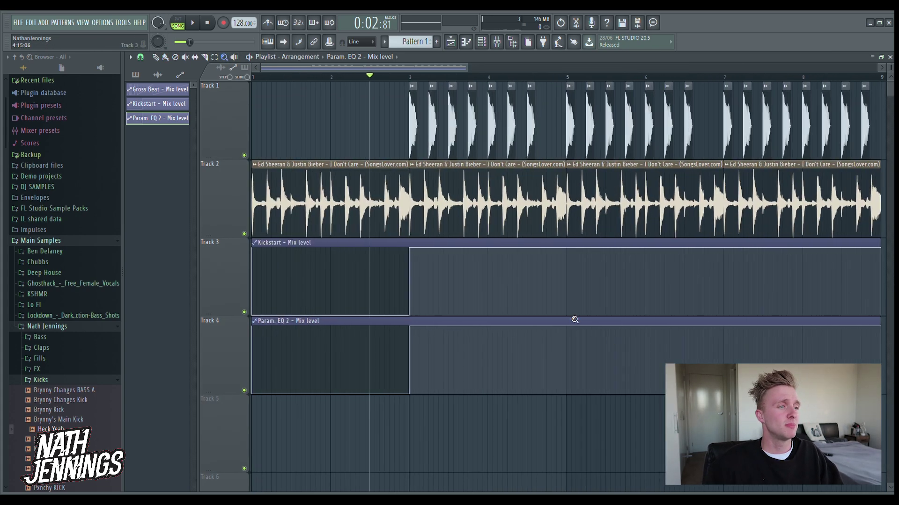
drag(464, 69, 891, 58)
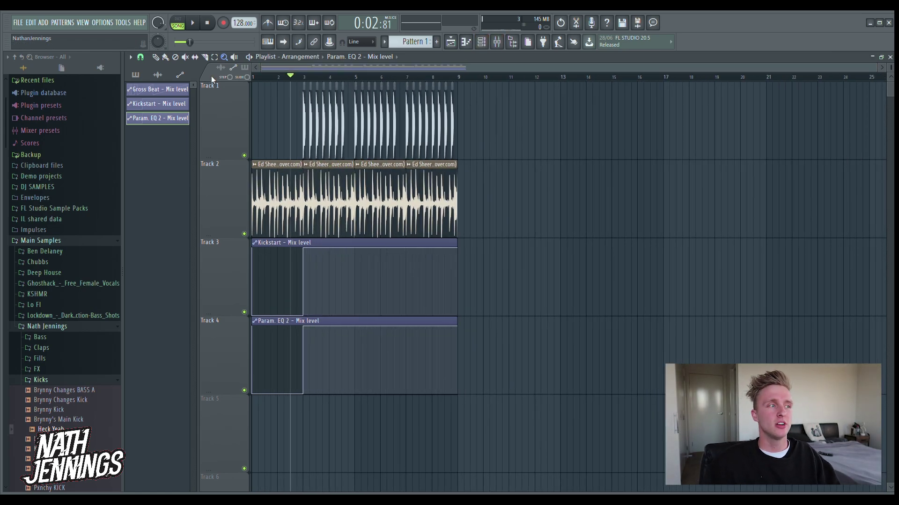
double_click(375, 199)
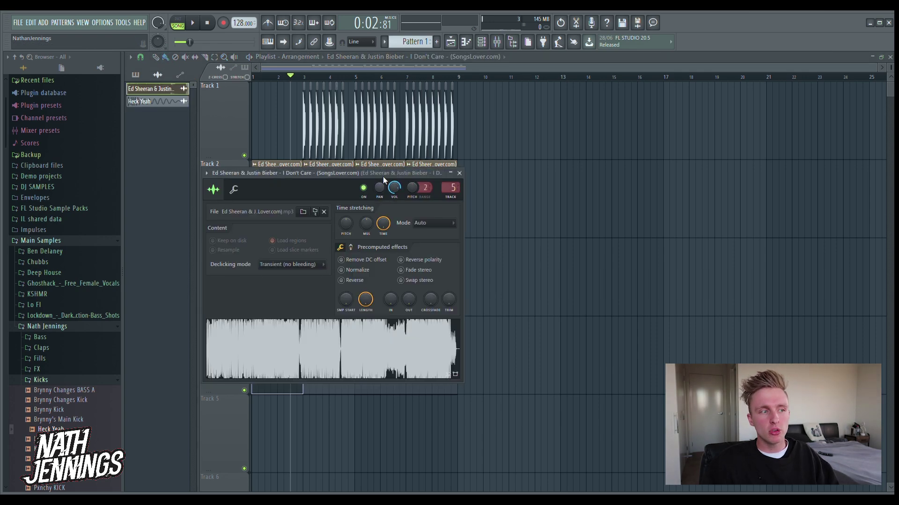
drag(384, 178, 488, 148)
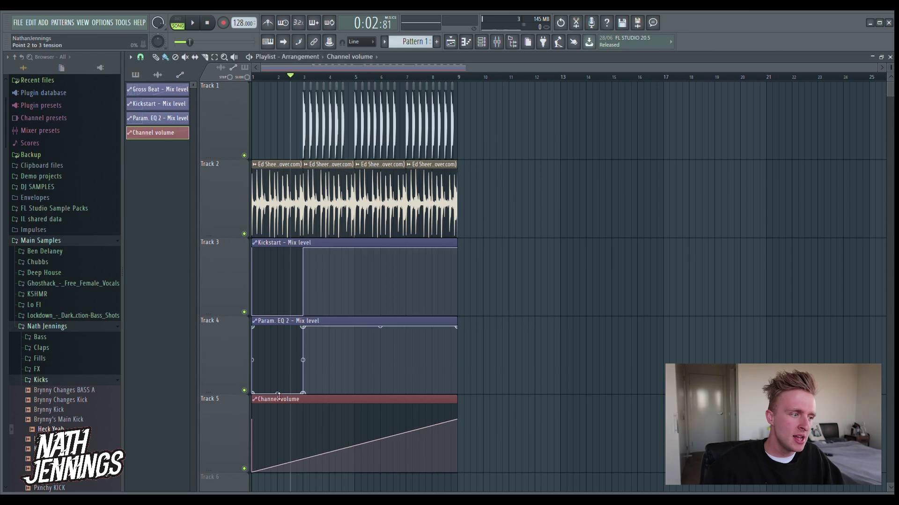
Curve the Channel volume ramp from silence to full by bar 3 with a slow start, then play it.
drag(454, 420, 303, 417)
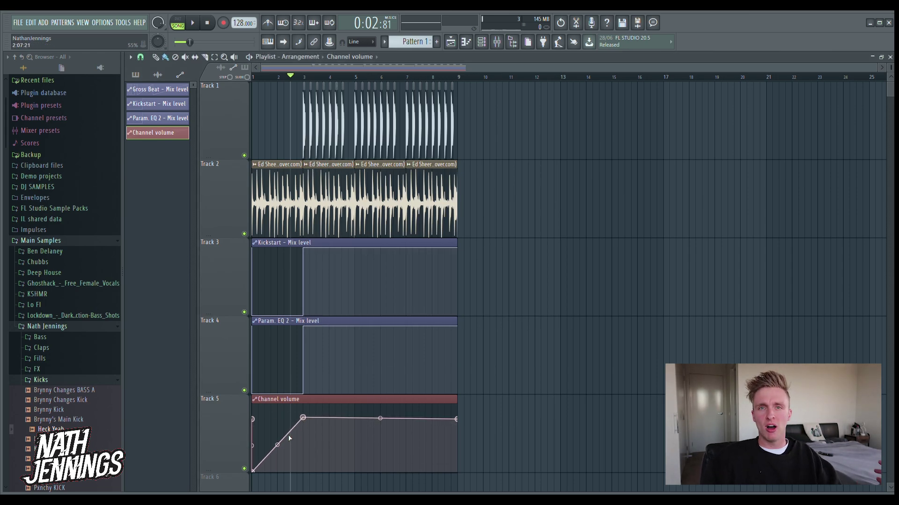
key(space)
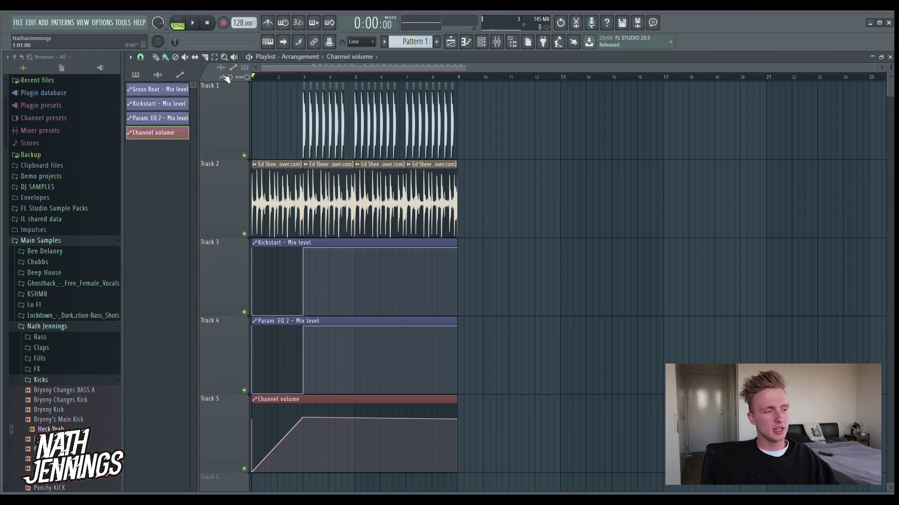
drag(279, 448, 272, 461)
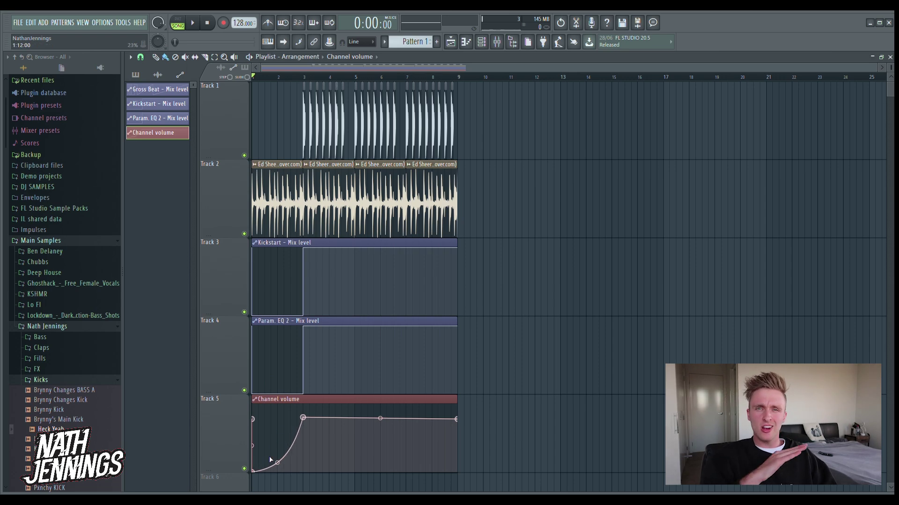
key(space)
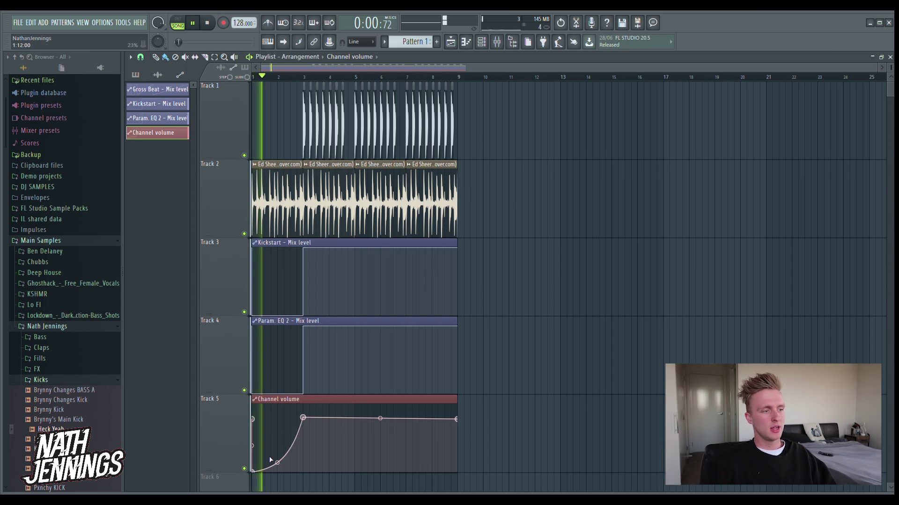